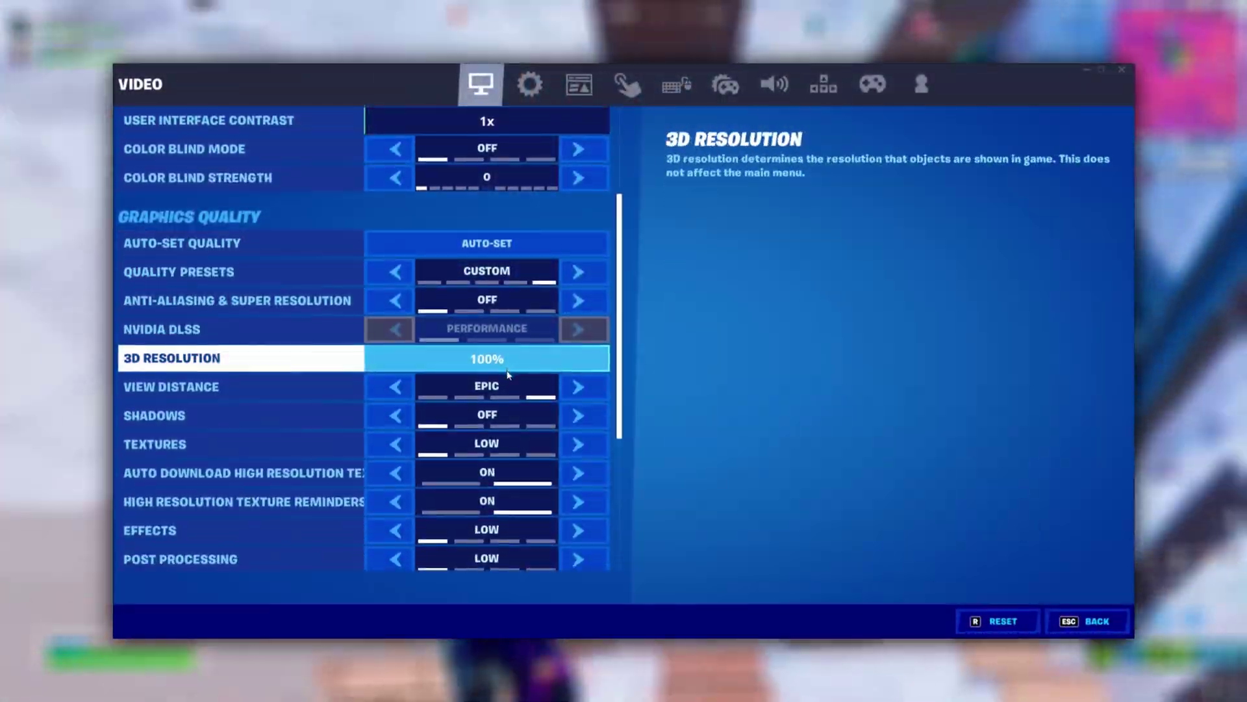
scroll(508, 373, down, 3)
scroll(507, 374, up, 1)
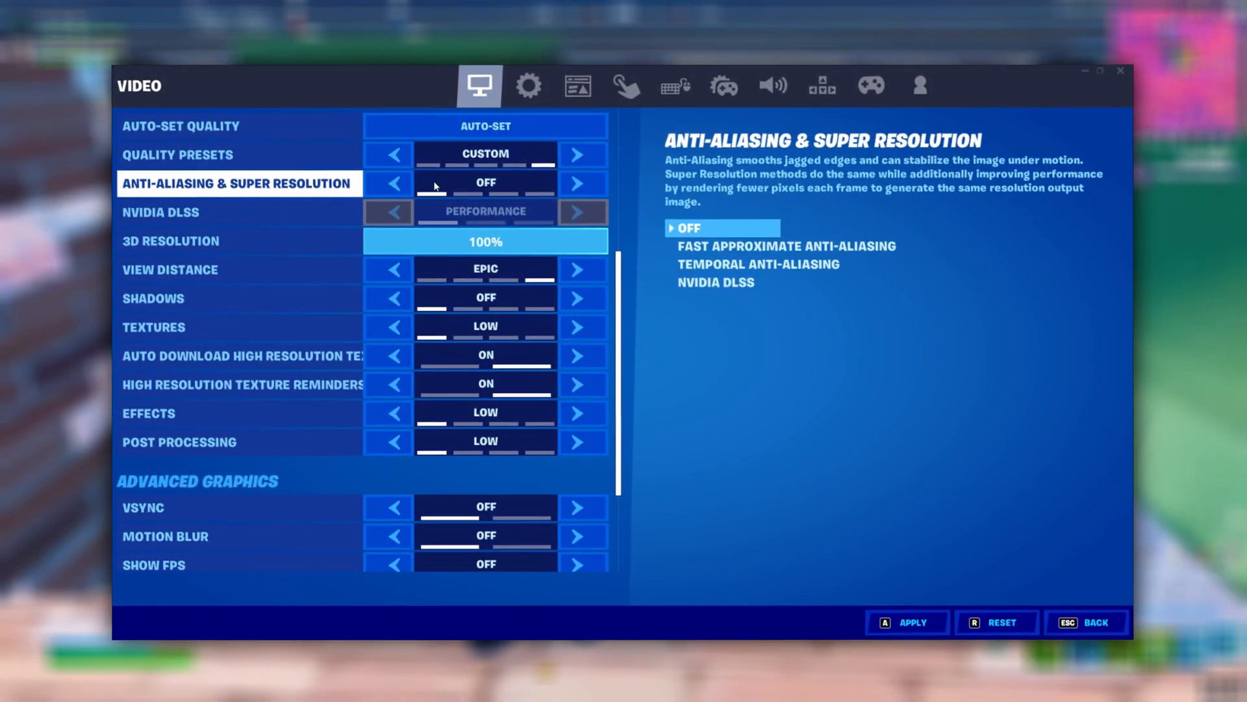
Switch High Resolution Texture Reminders to OFF in Fortnite's Video settings
click(397, 383)
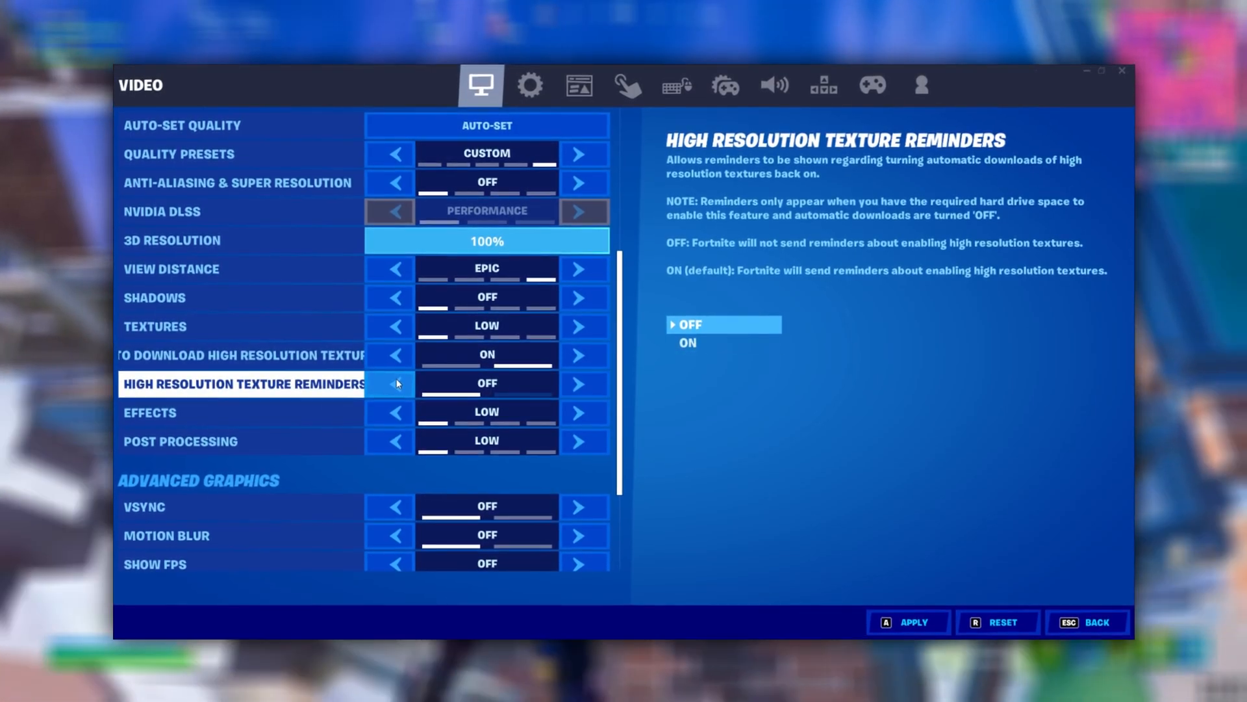
click(394, 355)
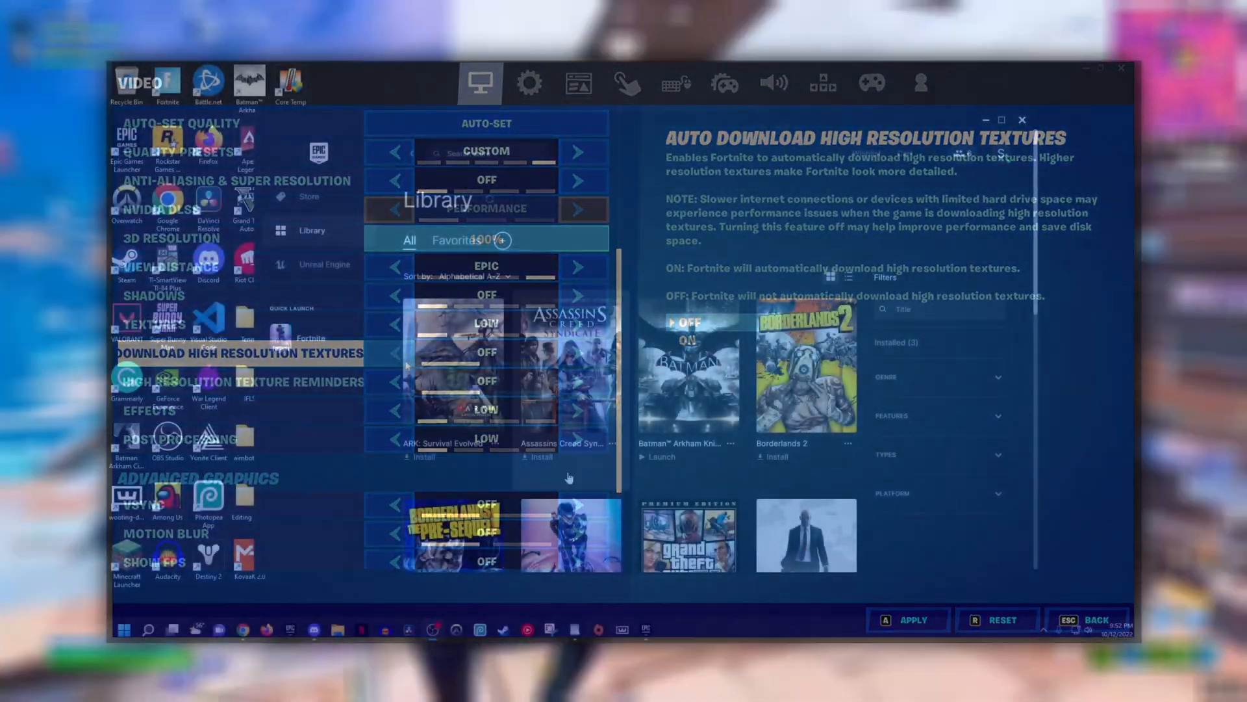
scroll(568, 478, down, 3)
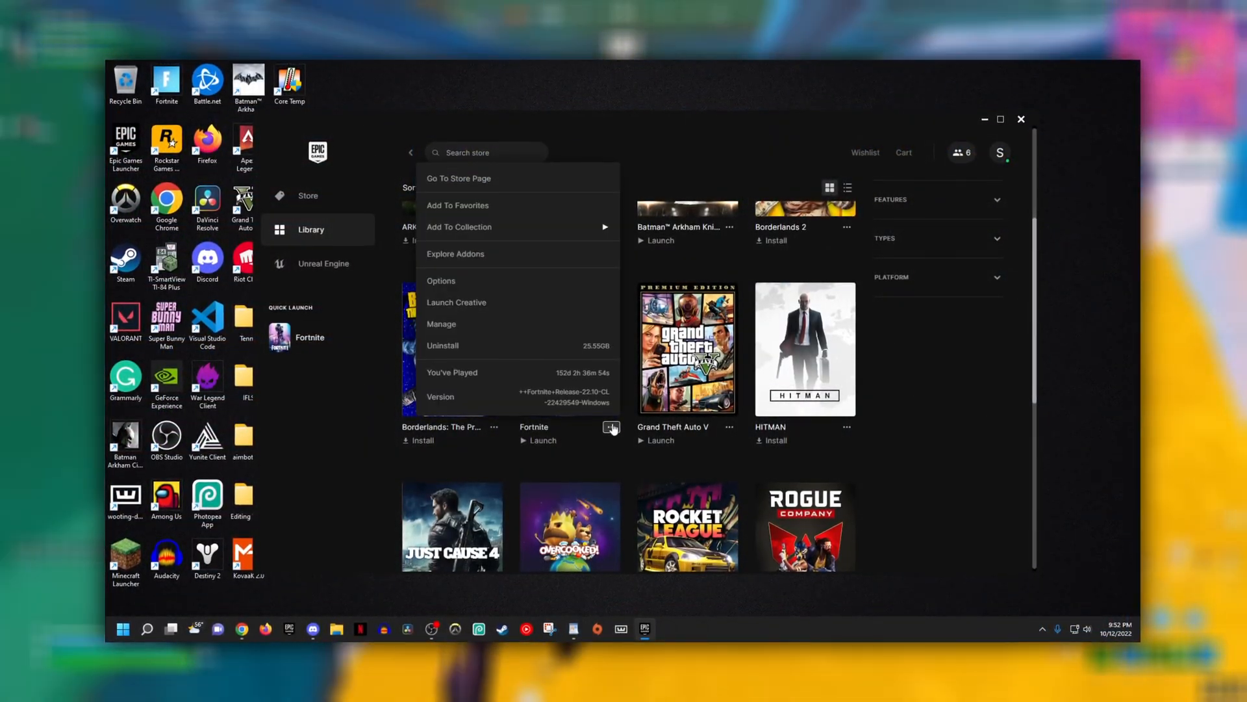
click(466, 282)
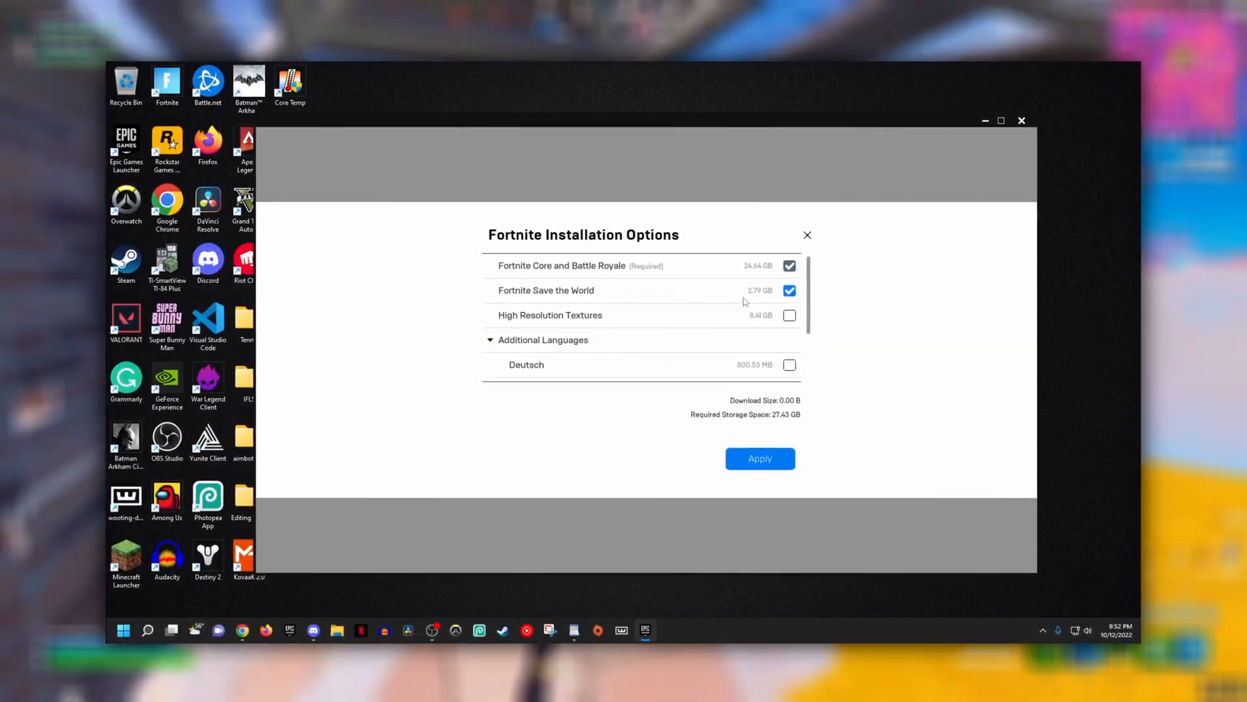
click(759, 455)
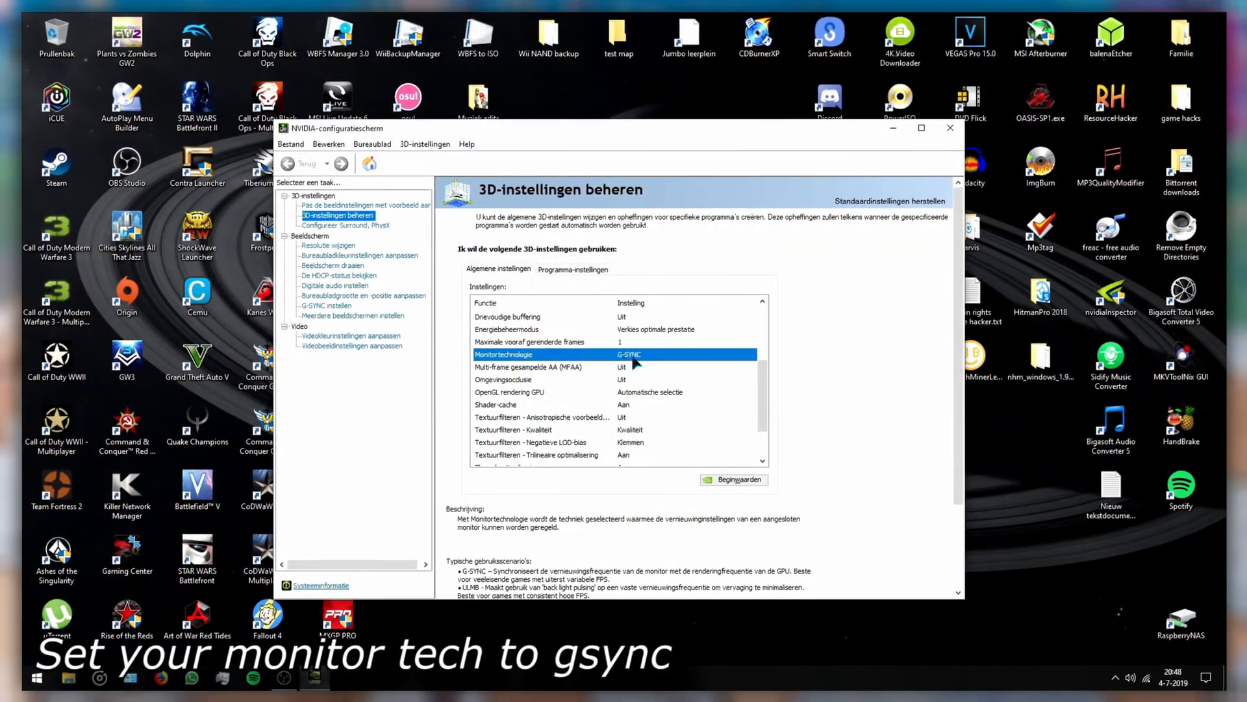
drag(762, 384, 761, 399)
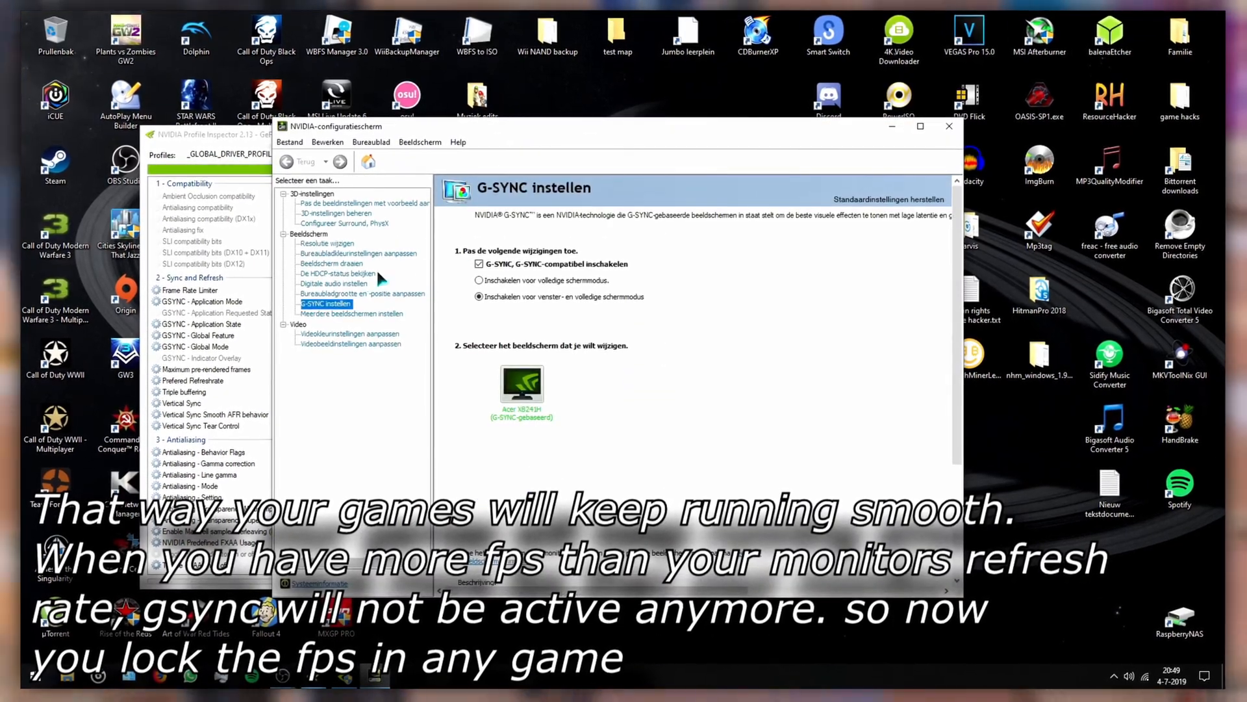
Move the NVIDIA Set up G-SYNC window aside so the global driver profile is visible
drag(624, 134, 688, 95)
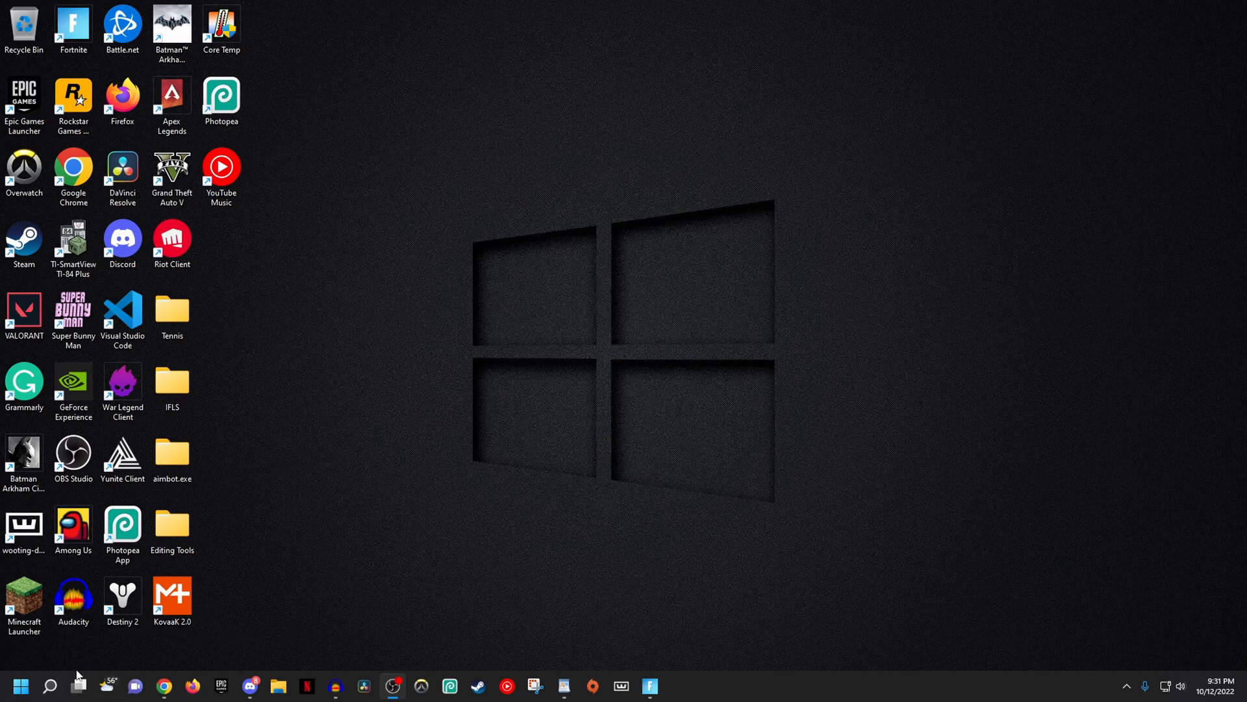
Bring up Windows search from the taskbar to reach Control Panel
click(50, 685)
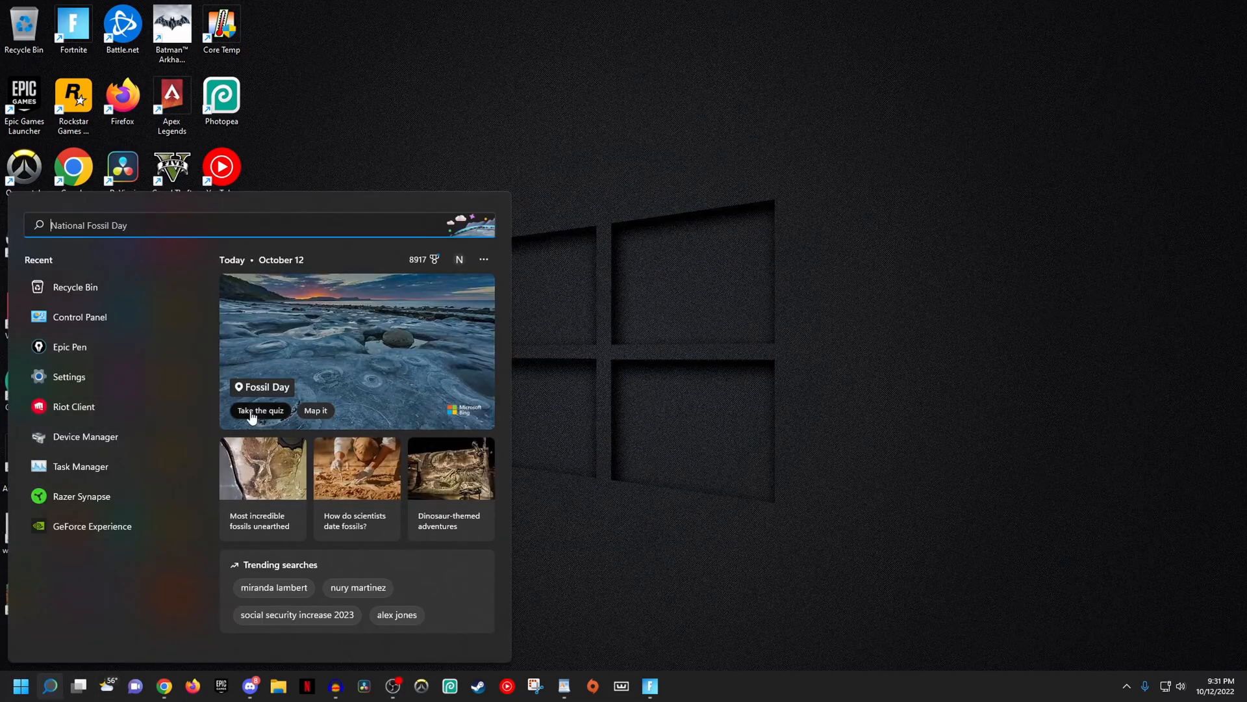
From Control Panel's Network and Sharing Center, reach the Ethernet connection's Properties via Ethernet Status
click(102, 325)
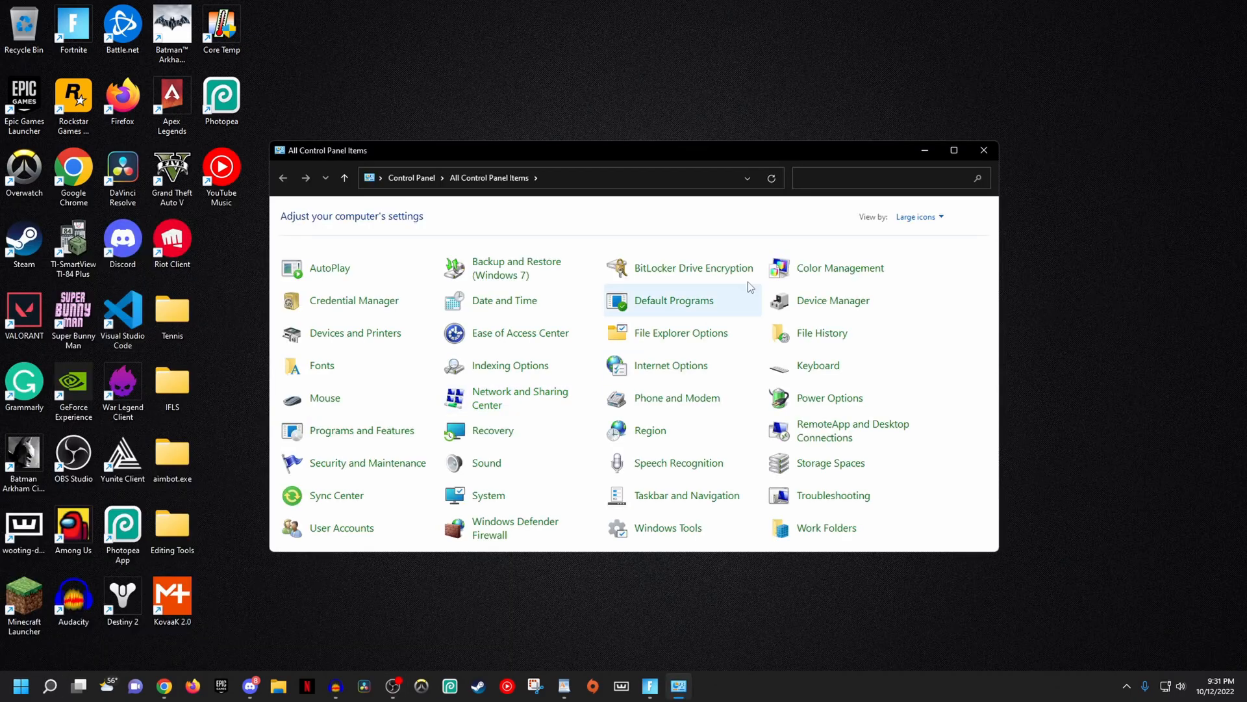
click(493, 410)
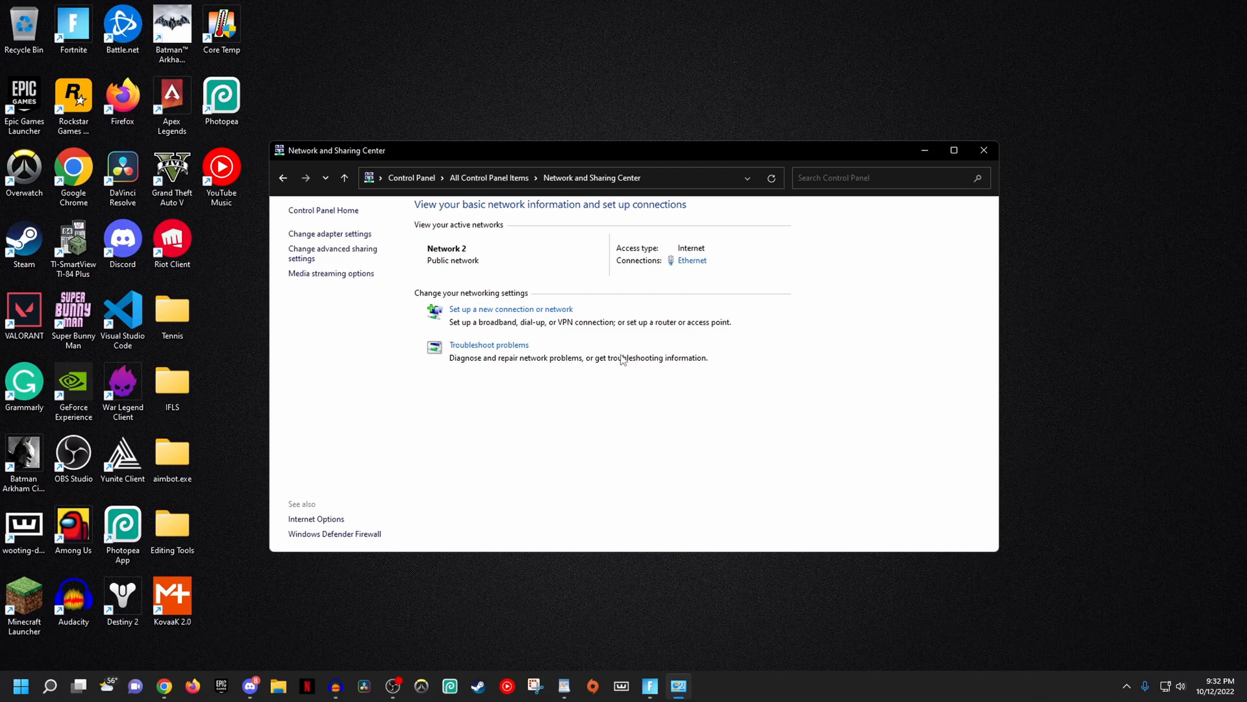
click(694, 262)
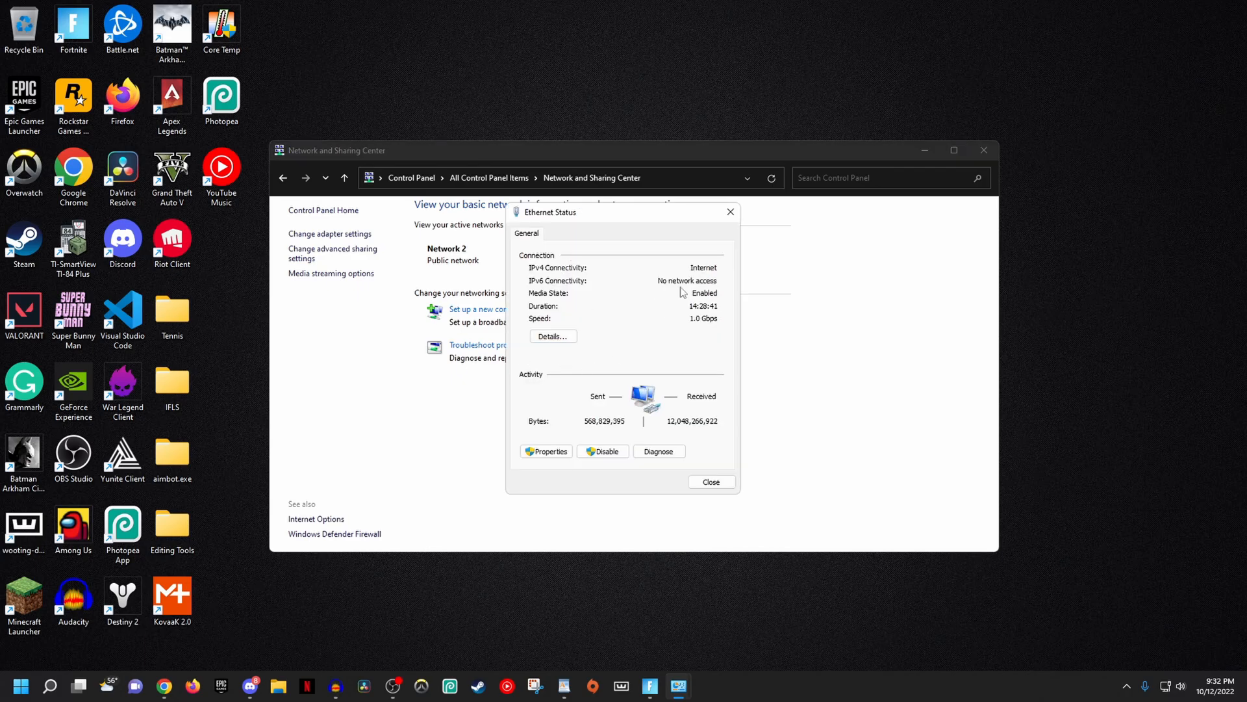
click(543, 455)
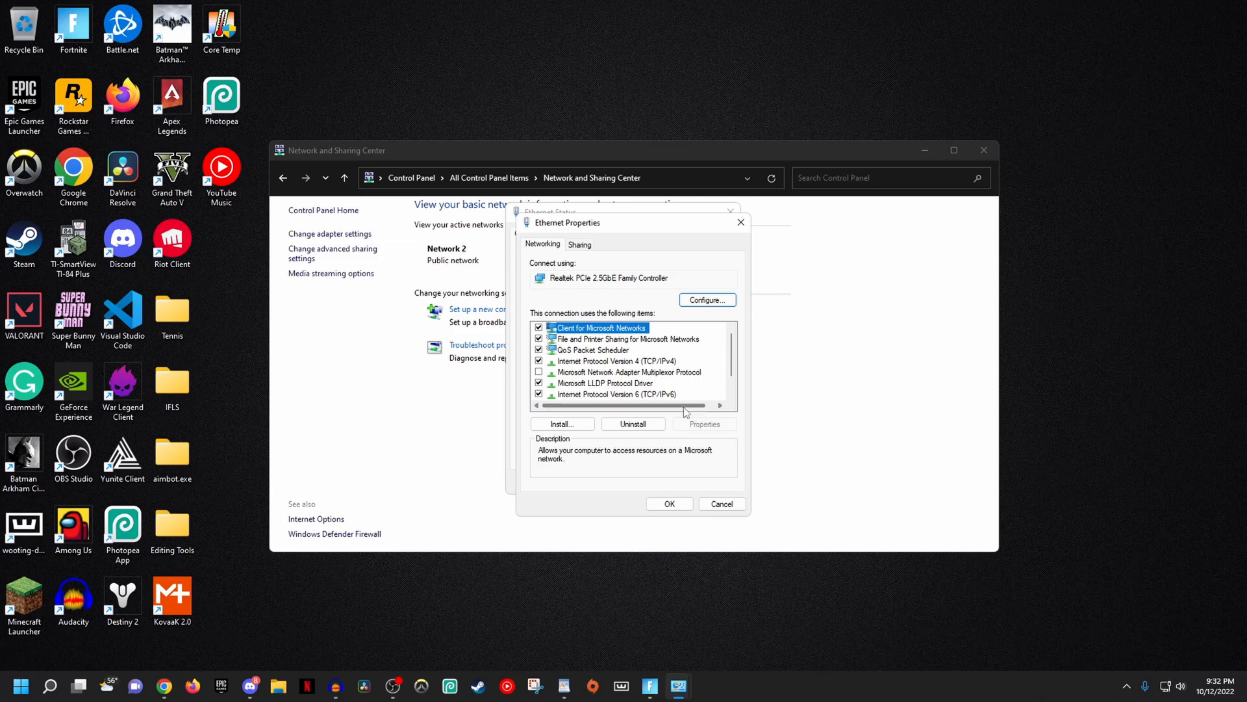
Inspect the IPv4 DNS server options and confirm, closing the Ethernet properties
double_click(633, 363)
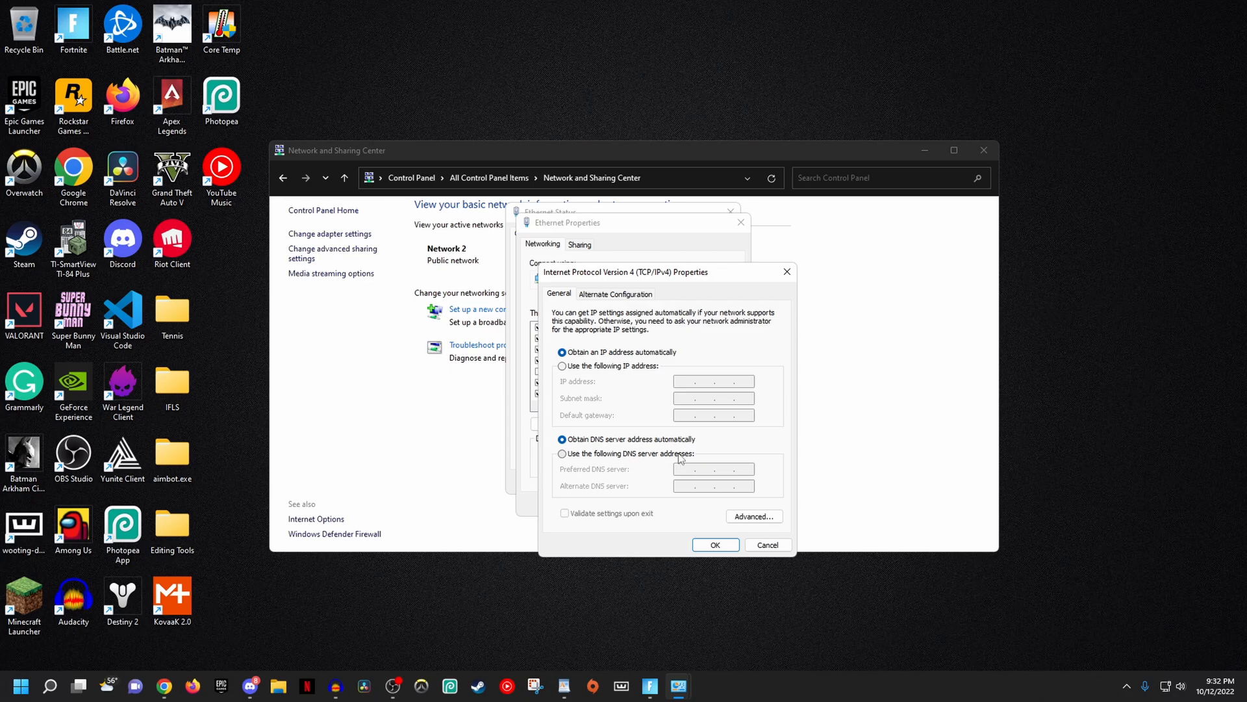
click(562, 454)
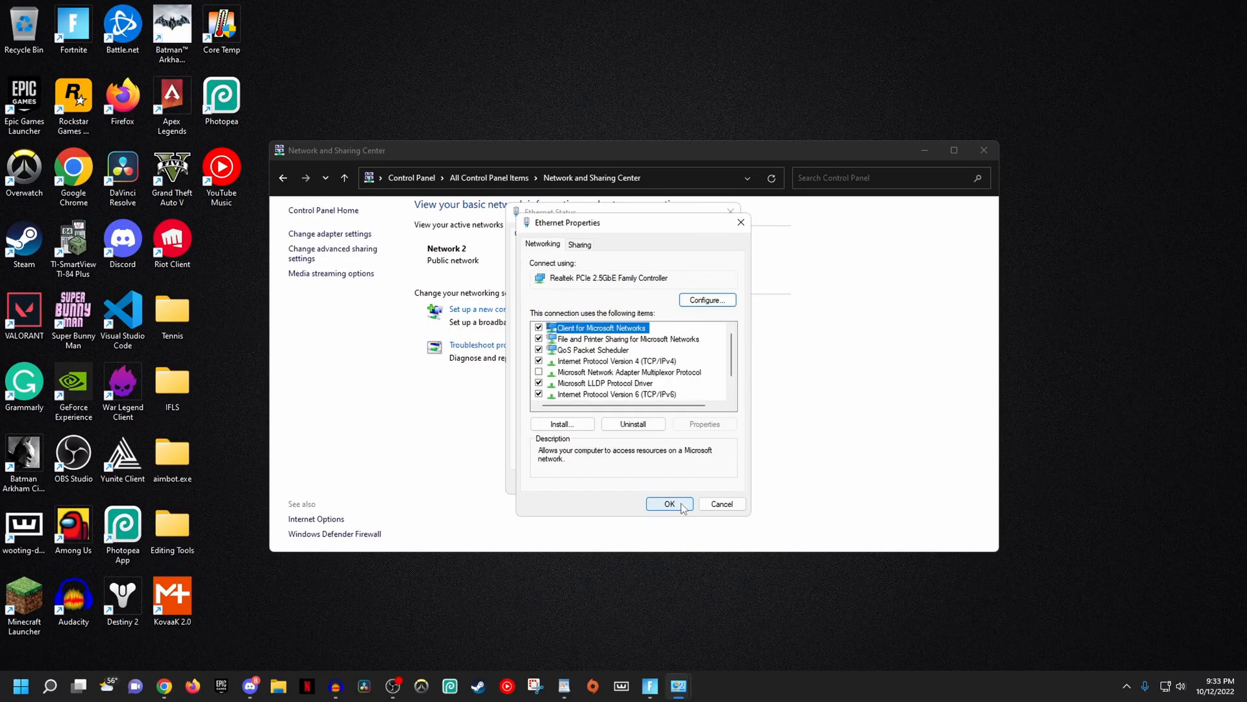
click(670, 503)
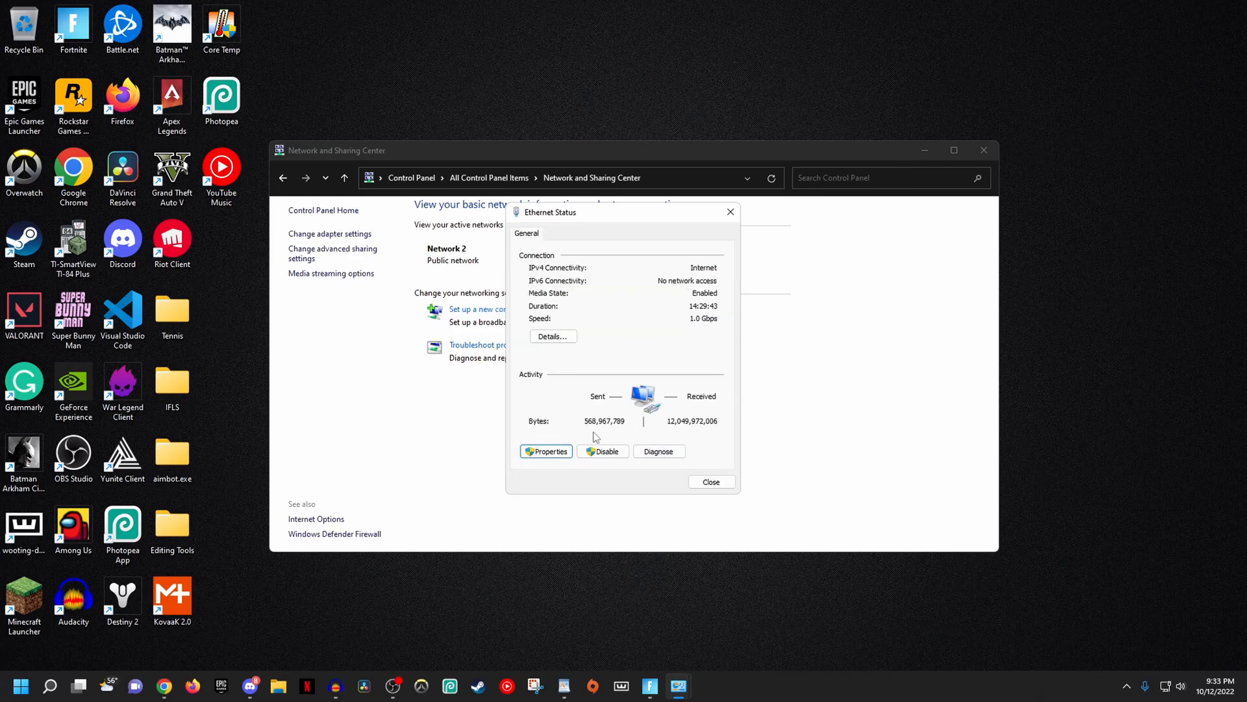
Reopen Ethernet Properties and configure the Realtek PCIe 2.5GbE adapter, centring its dialog
click(549, 451)
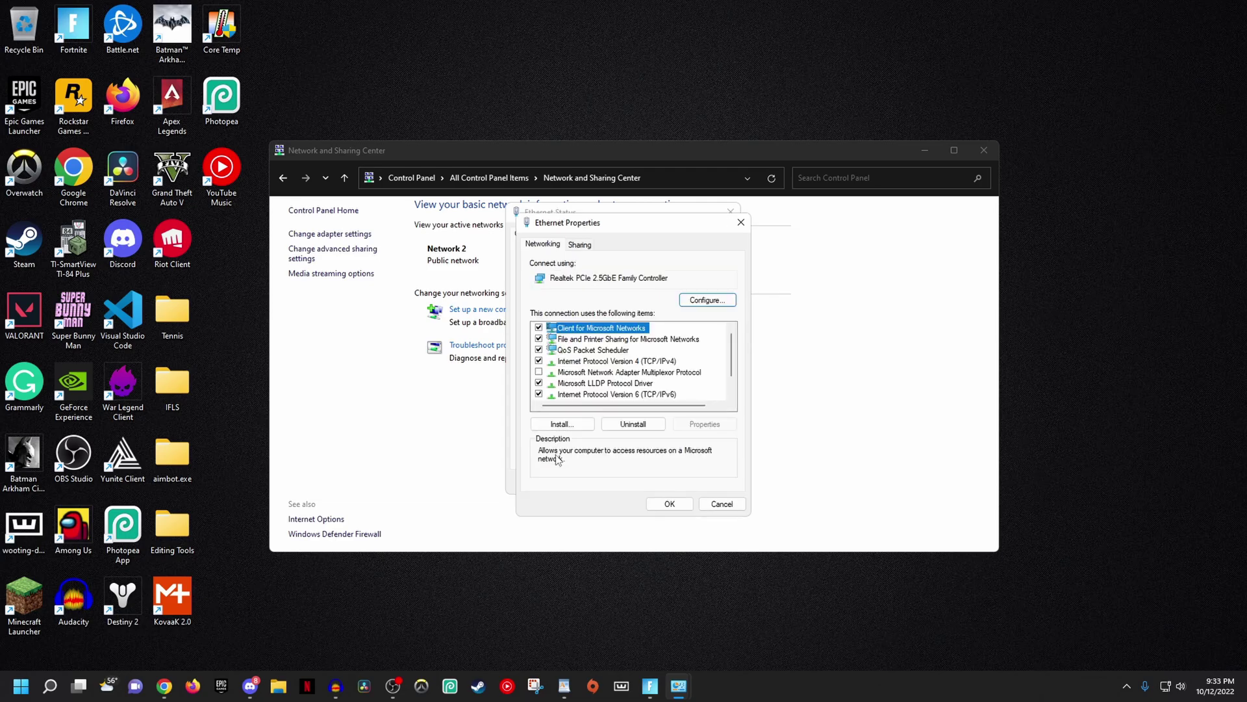
click(704, 301)
drag(150, 45, 679, 210)
In the adapter's Advanced properties, set Energy-Efficient Ethernet to Disabled
click(924, 151)
click(558, 234)
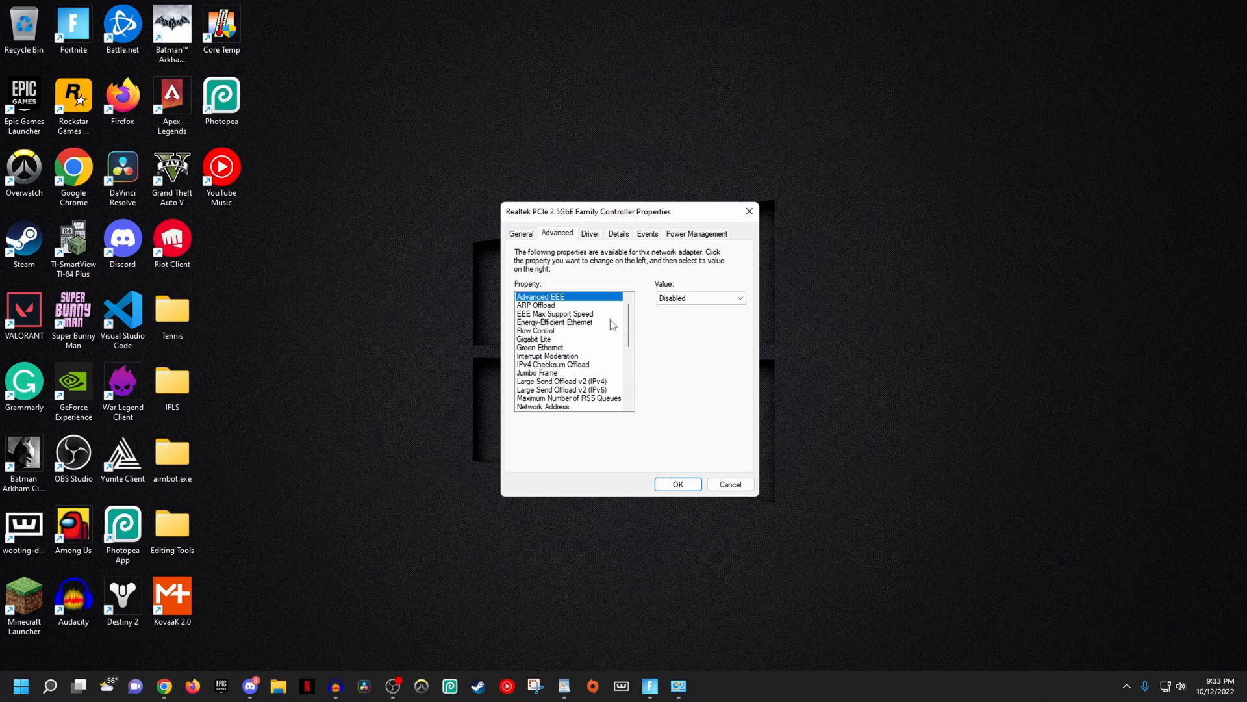
mouse_move(631, 312)
mouse_down()
mouse_move(632, 390)
mouse_move(629, 293)
mouse_up()
click(537, 323)
click(546, 297)
click(565, 323)
click(701, 298)
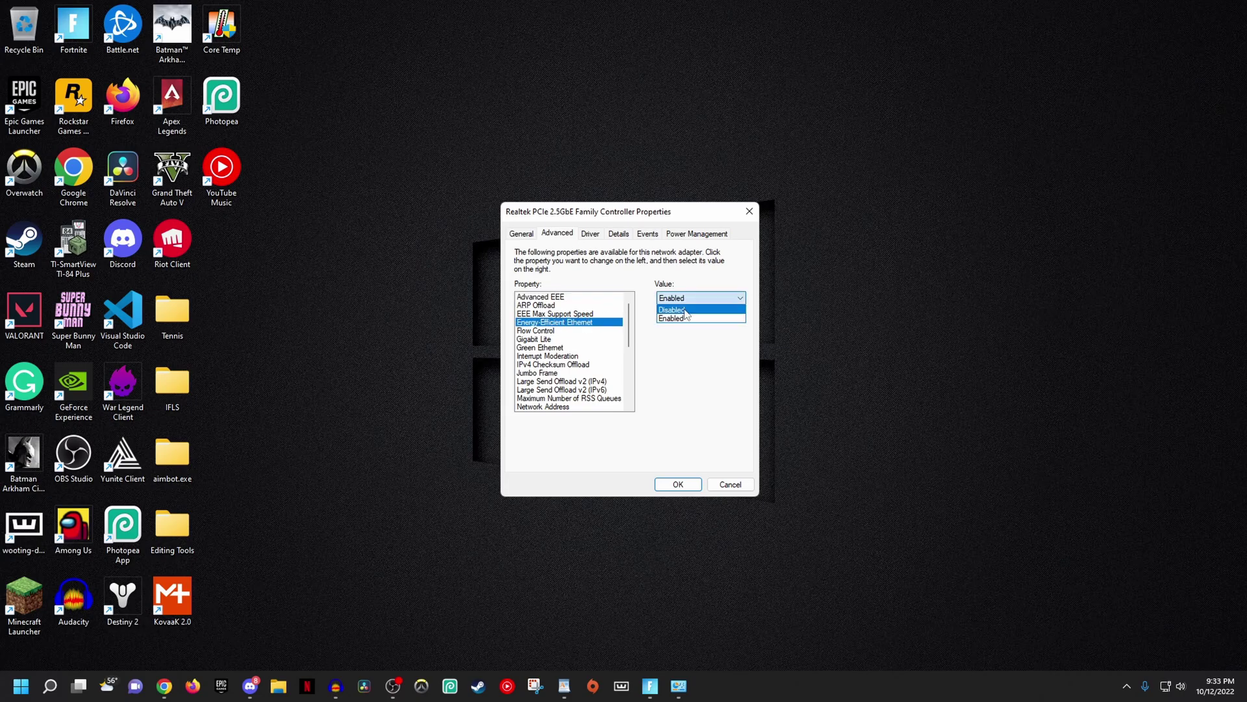
Review ARP Offload, EEE Max Support Speed, Flow Control and Gigabit Lite, then set Green Ethernet to Disabled
click(556, 297)
click(574, 307)
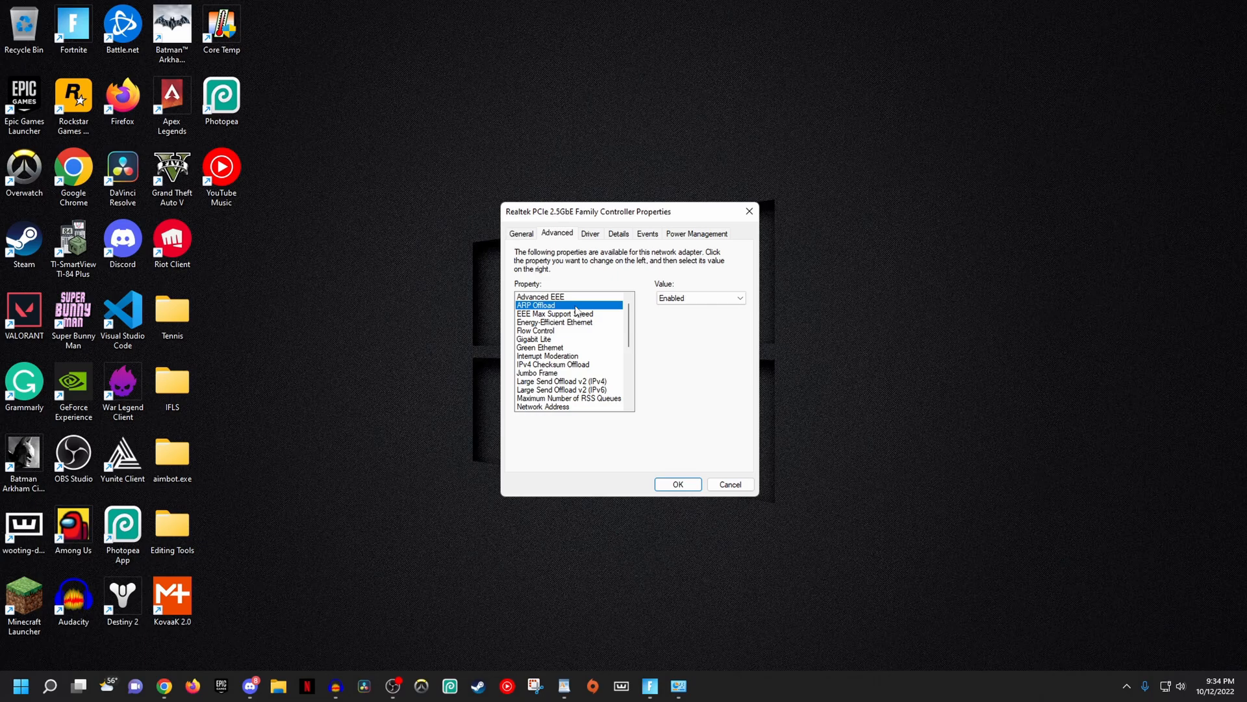
click(706, 298)
click(579, 314)
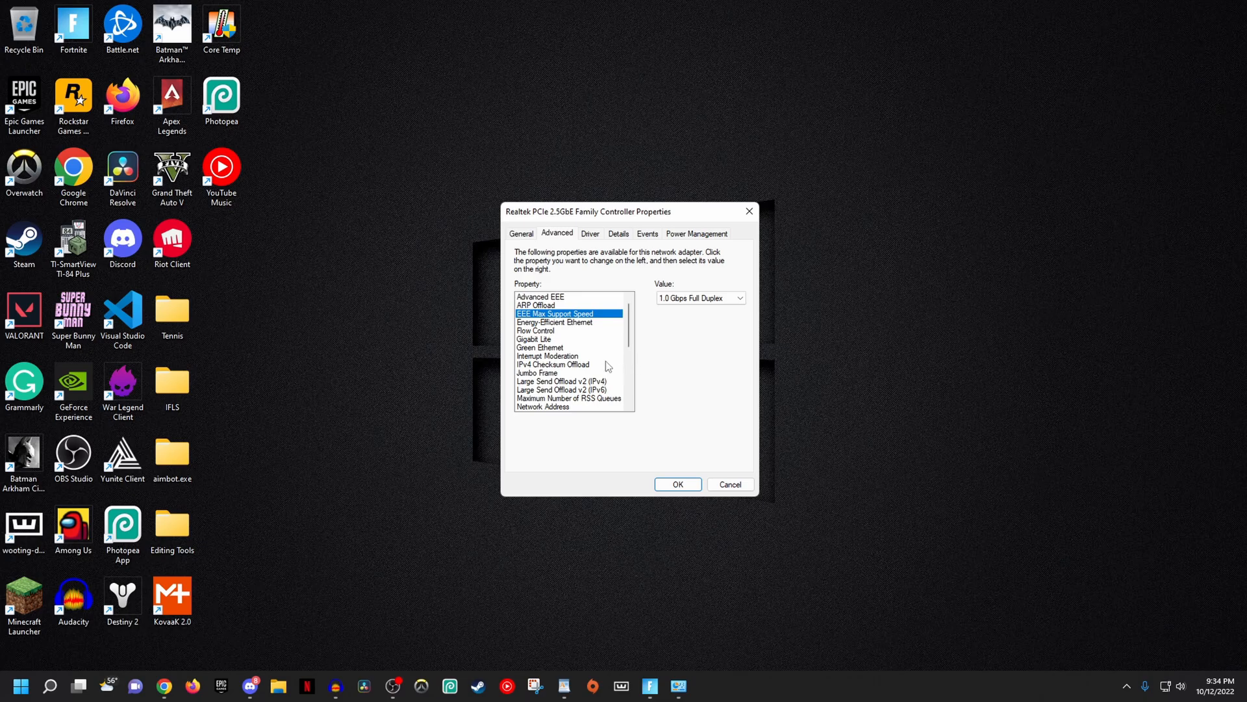
click(560, 331)
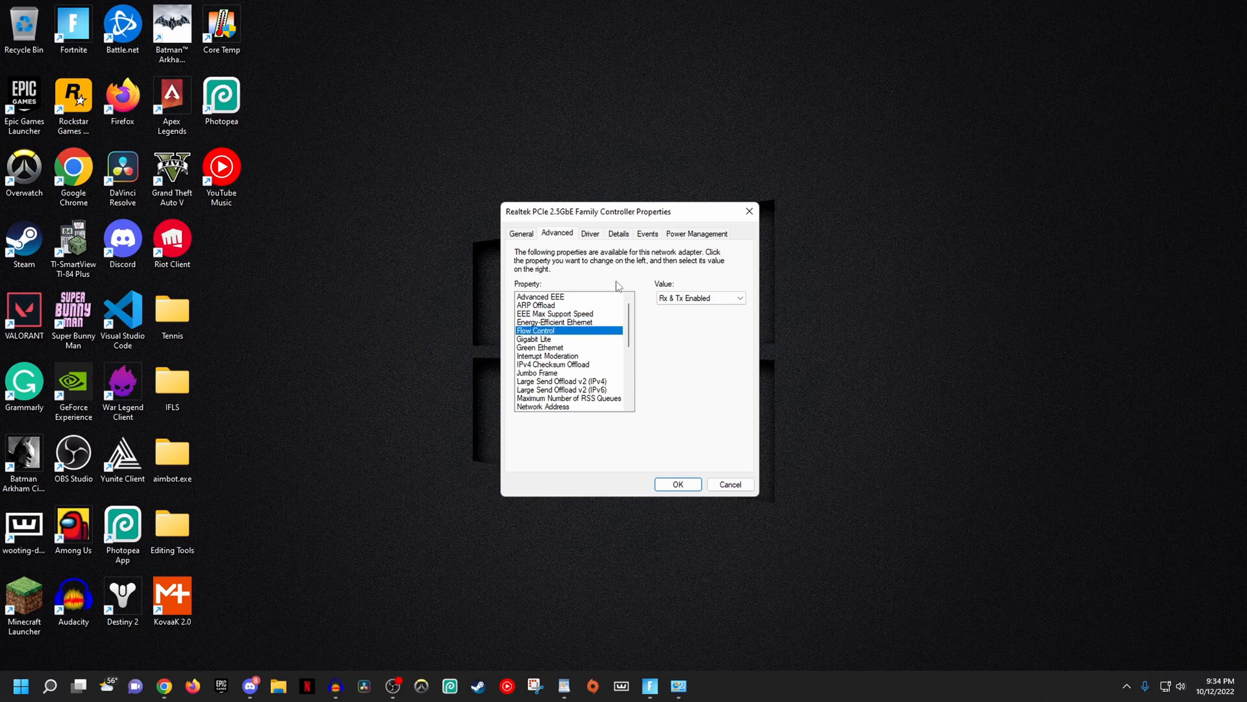
click(554, 340)
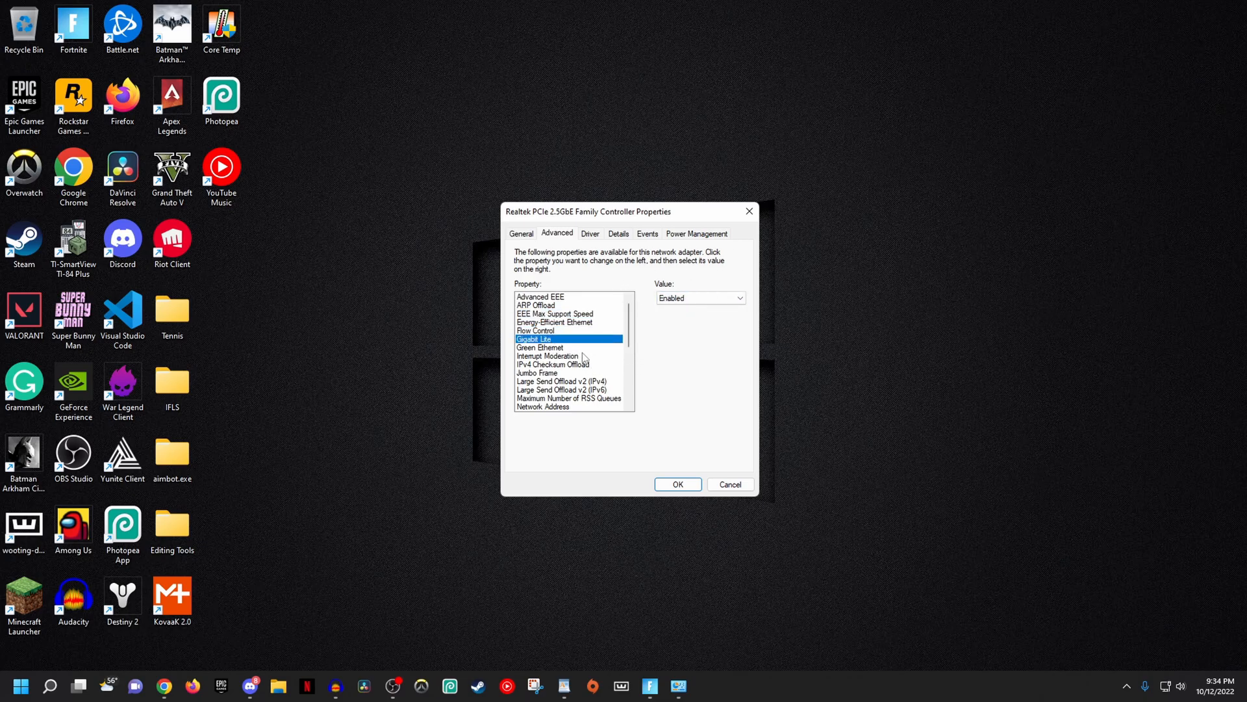
click(581, 350)
click(700, 297)
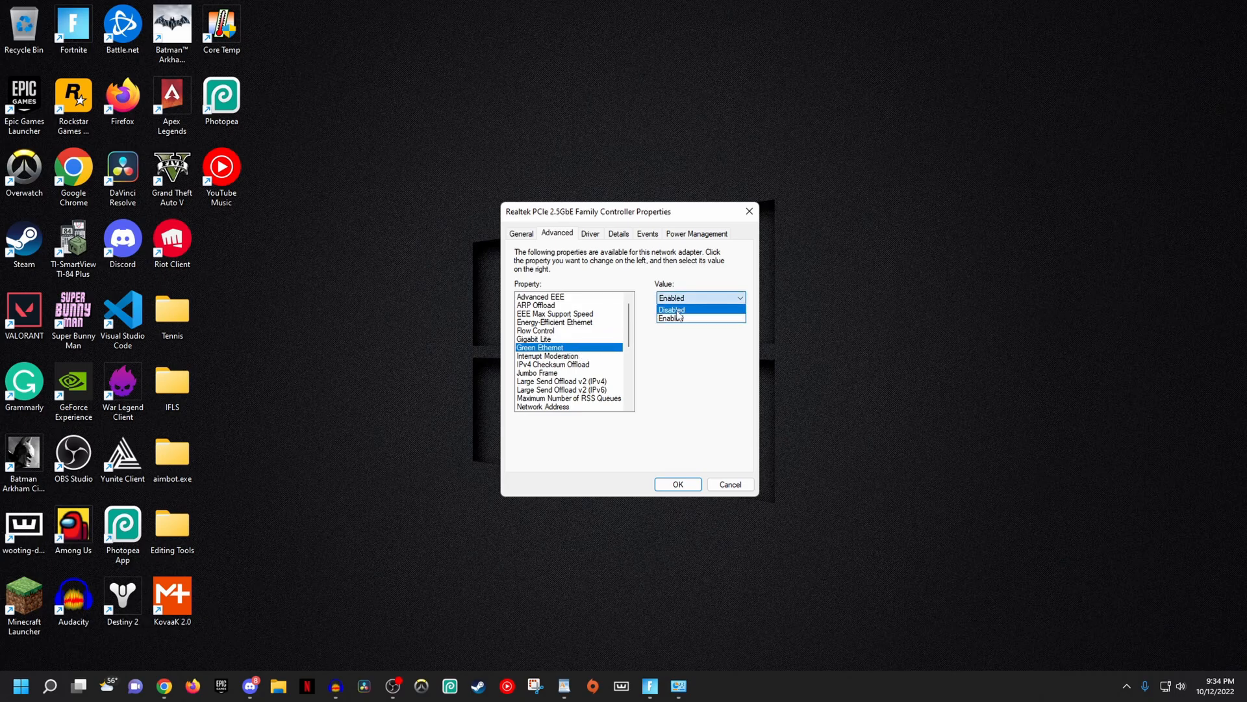
Check Interrupt Moderation through NS Offload, leaving their values unchanged
key(Down)
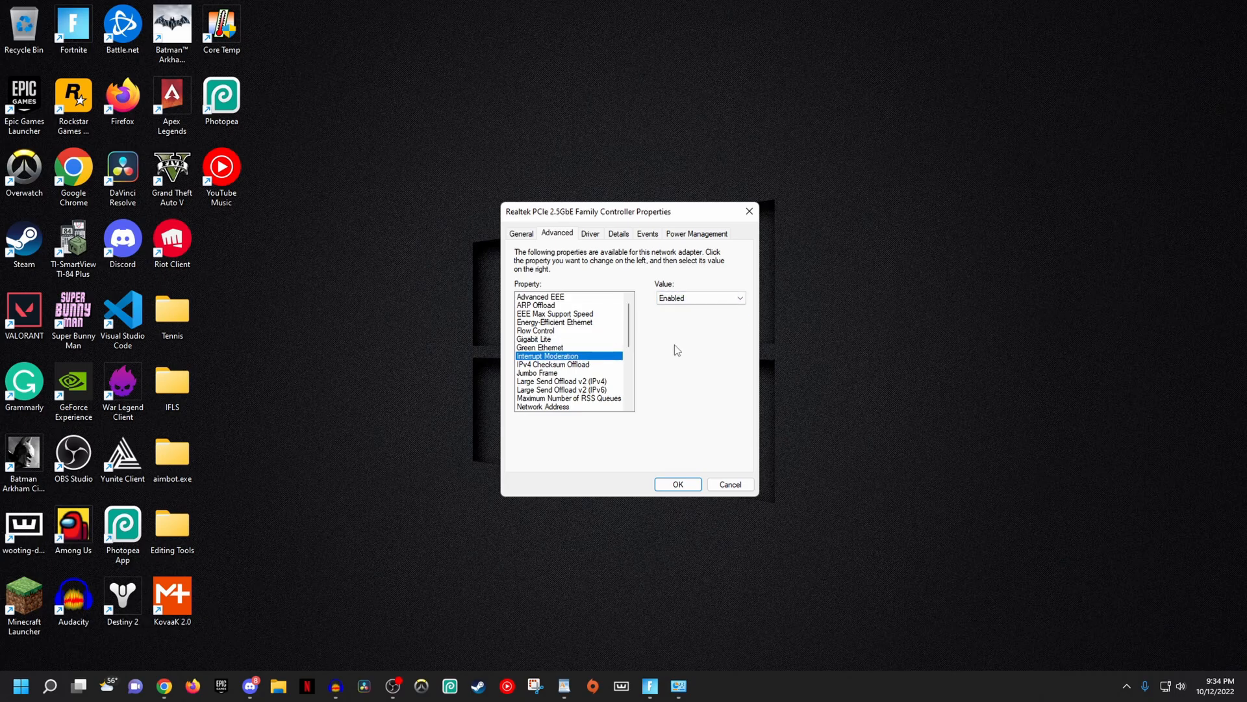
click(584, 383)
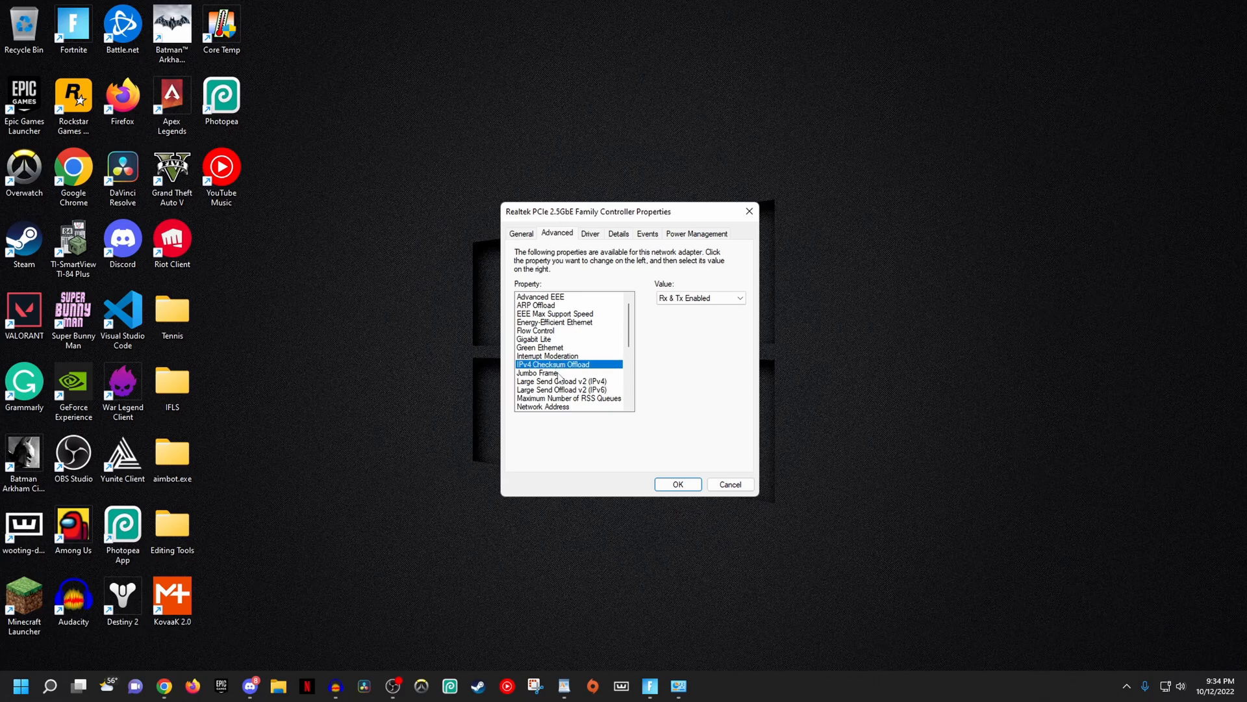
click(559, 374)
click(560, 390)
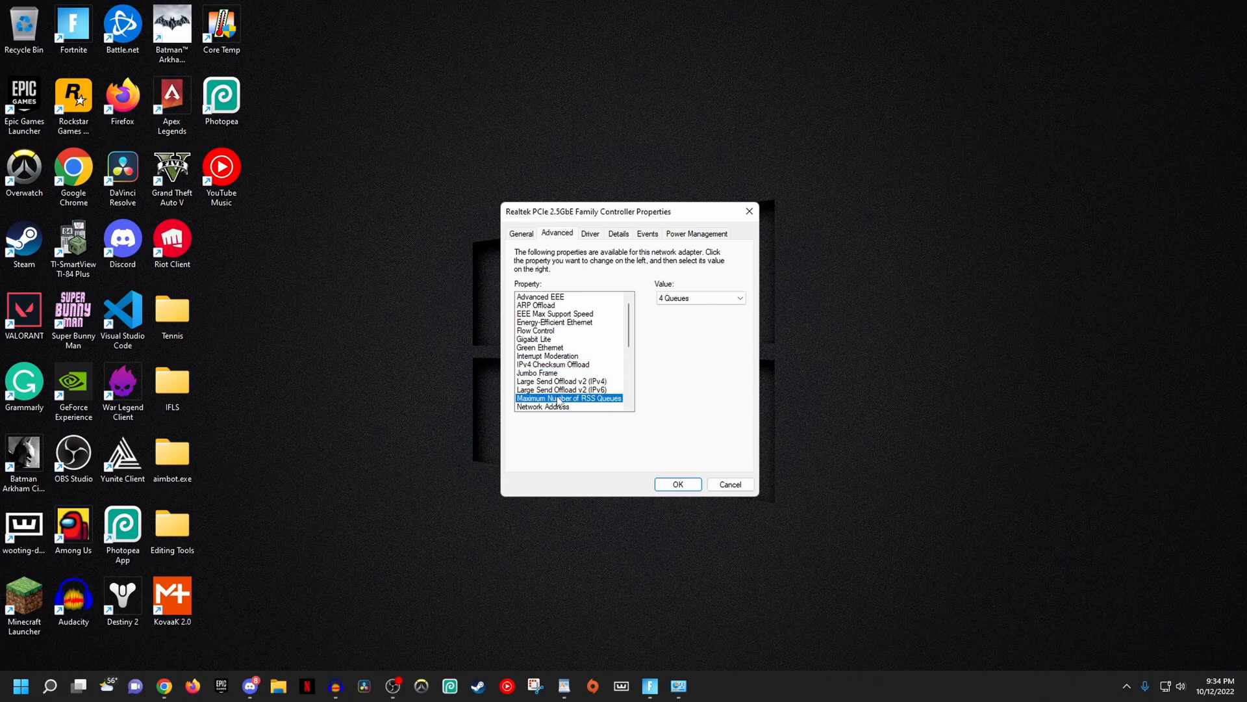
click(560, 406)
scroll(561, 400, down, 1)
click(553, 332)
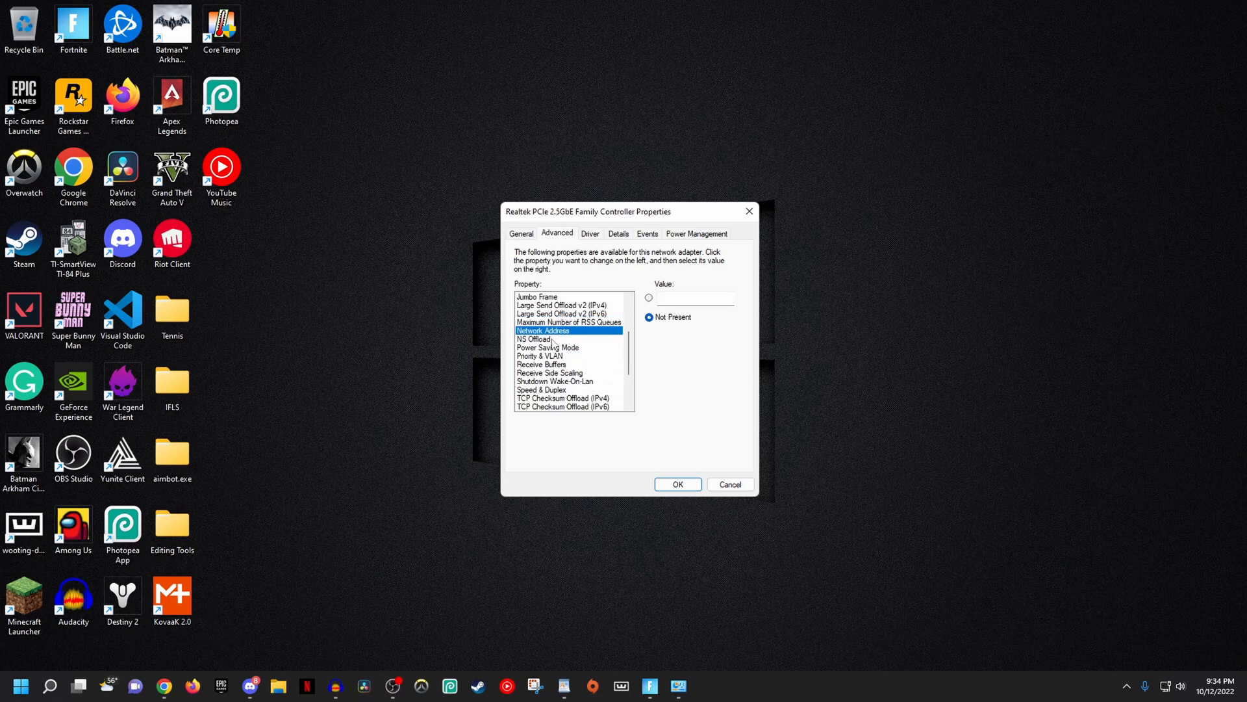
click(553, 339)
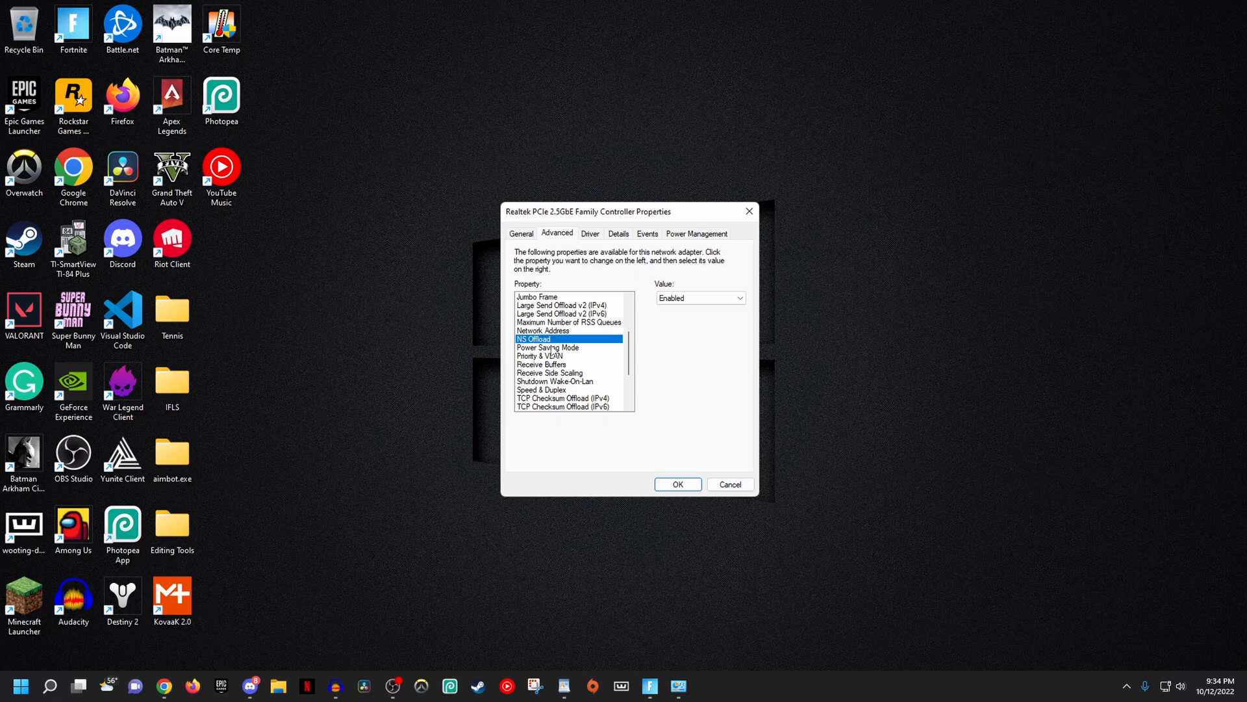
Set Power Saving Mode to Disabled, then review Priority & VLAN, Receive Buffers and Receive Side Scaling
click(553, 348)
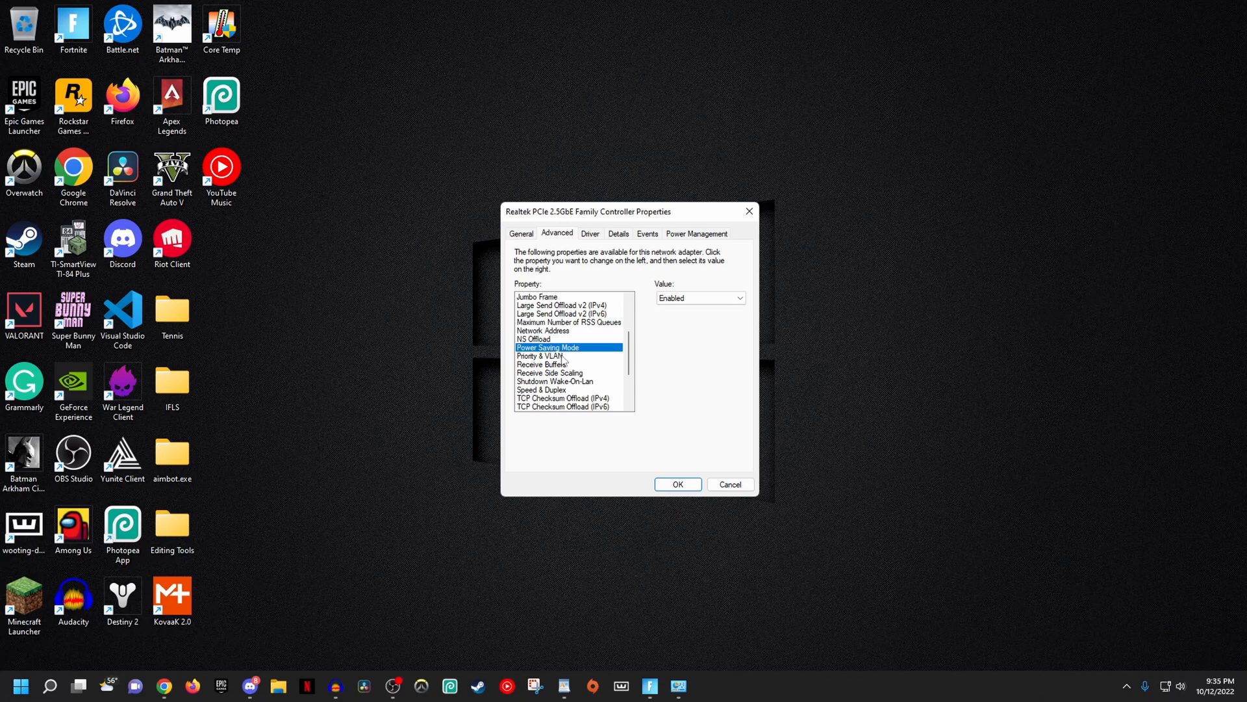
click(701, 298)
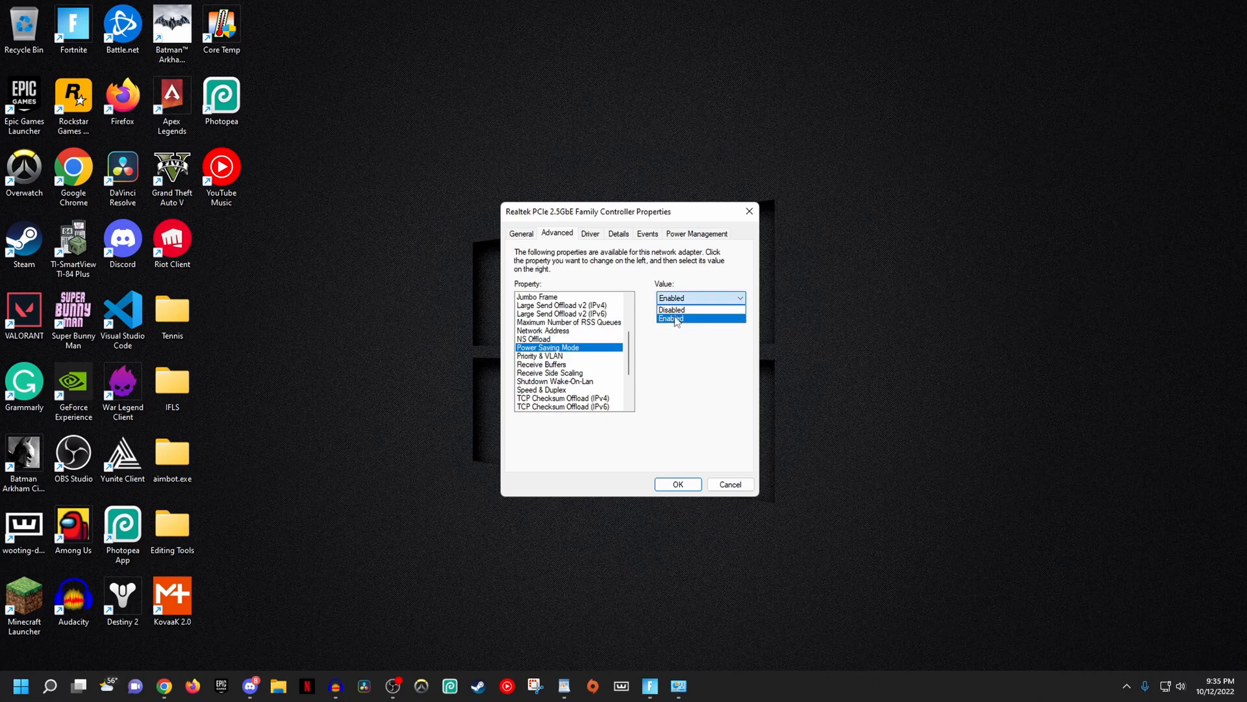
click(676, 309)
click(566, 356)
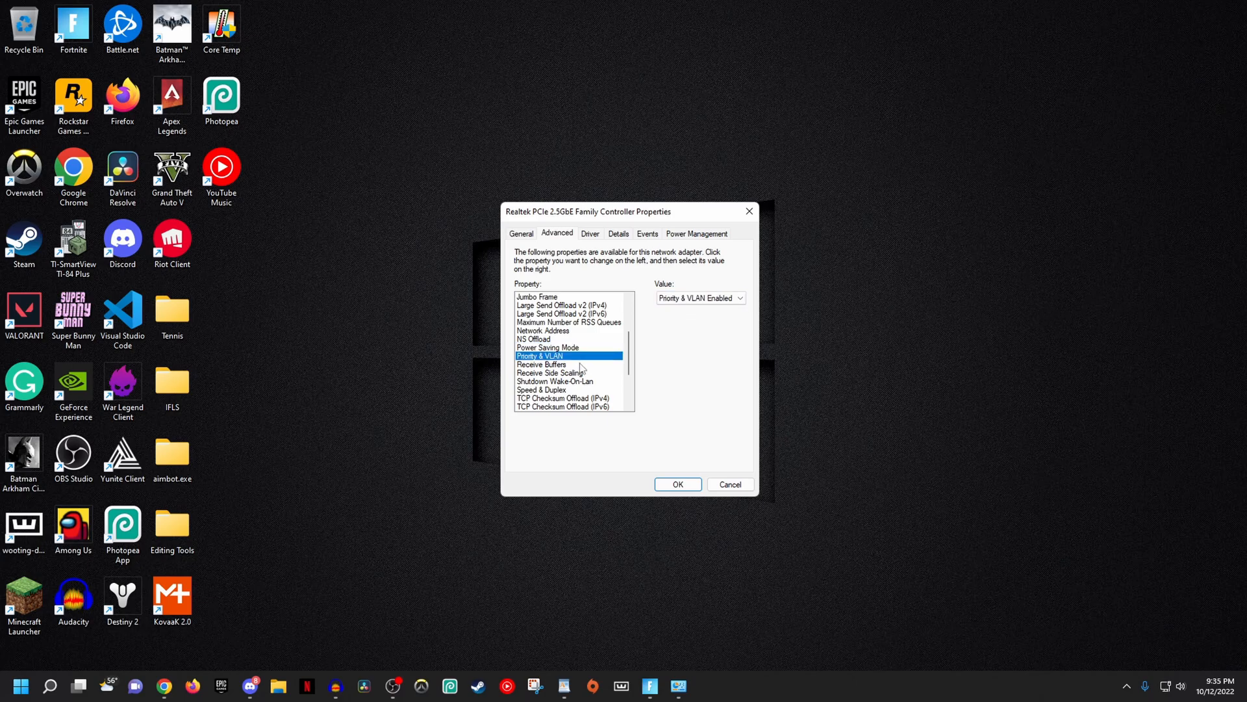
click(580, 365)
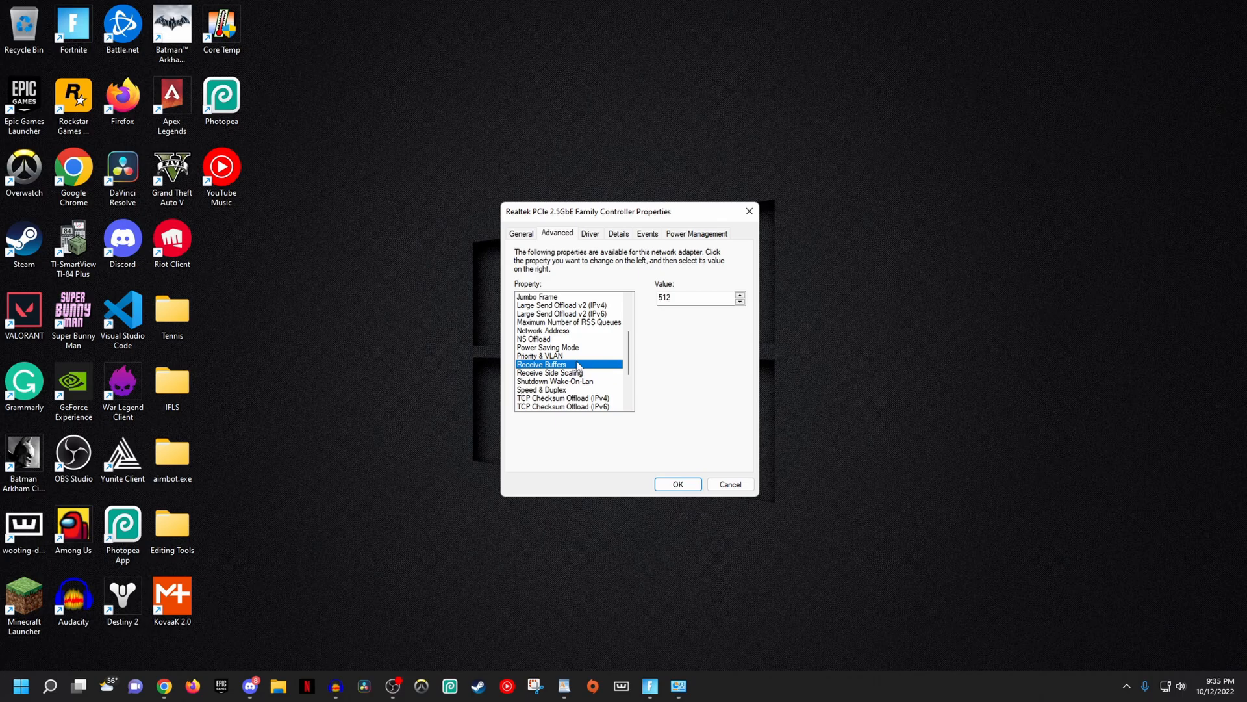
click(566, 373)
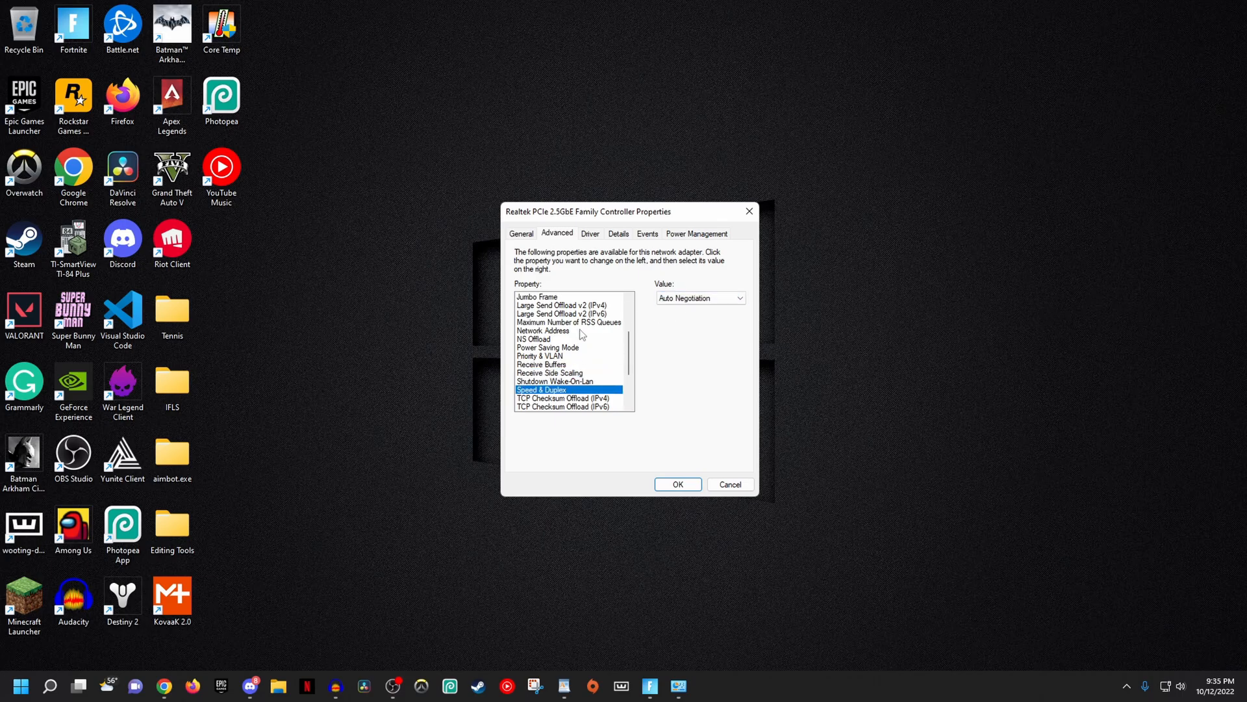
Choose 2.5 Gbps Full Duplex for the adapter's Speed & Duplex value
click(701, 298)
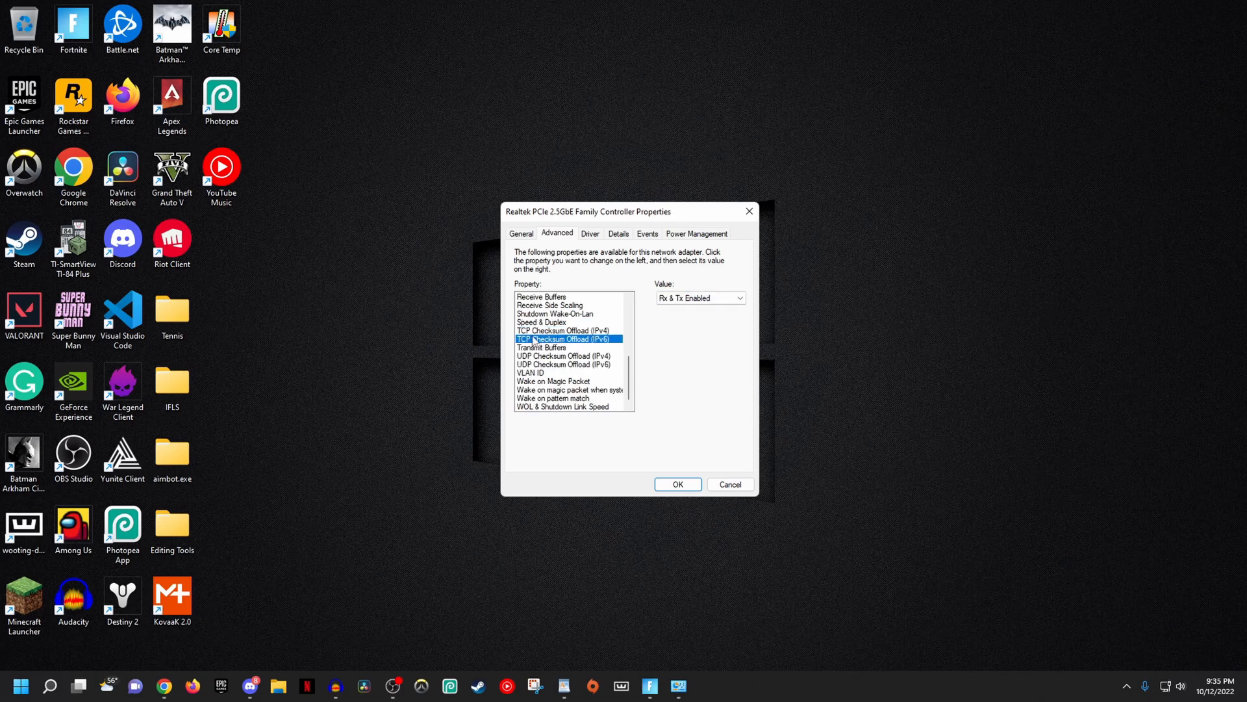
Set Wake on Magic Packet to Disabled, review pattern match and WOL link speed, and confirm with OK
click(546, 382)
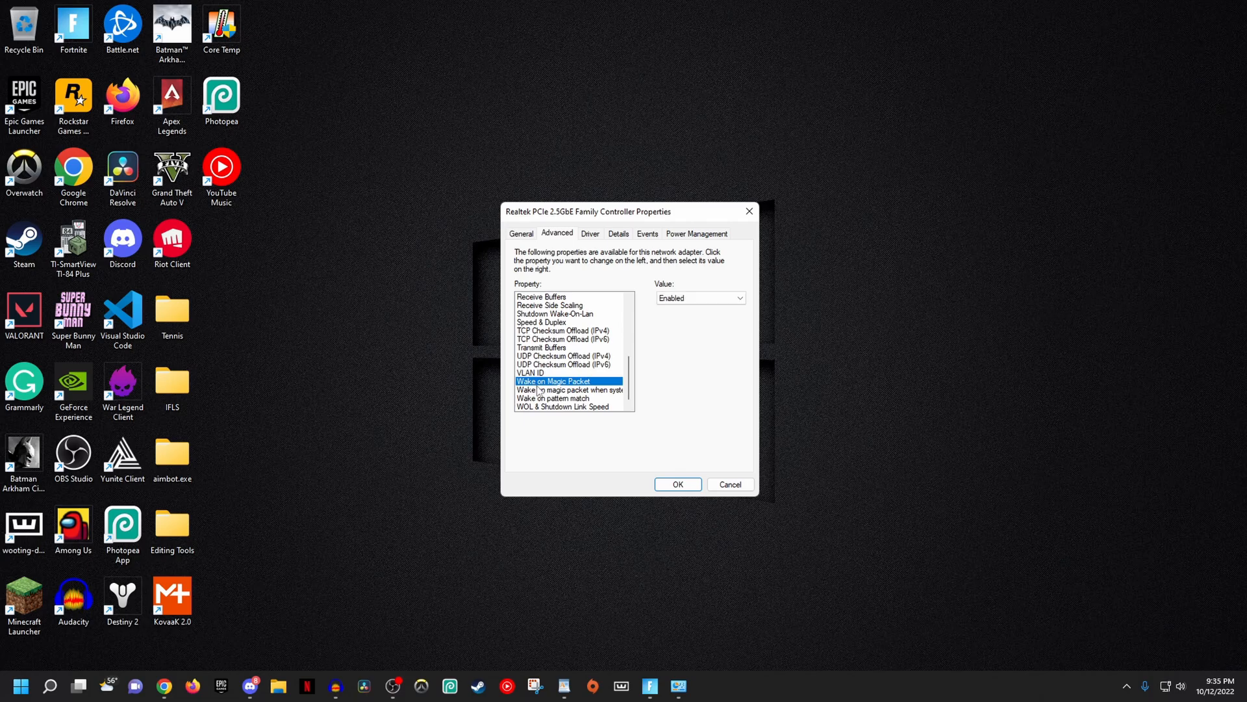
click(687, 298)
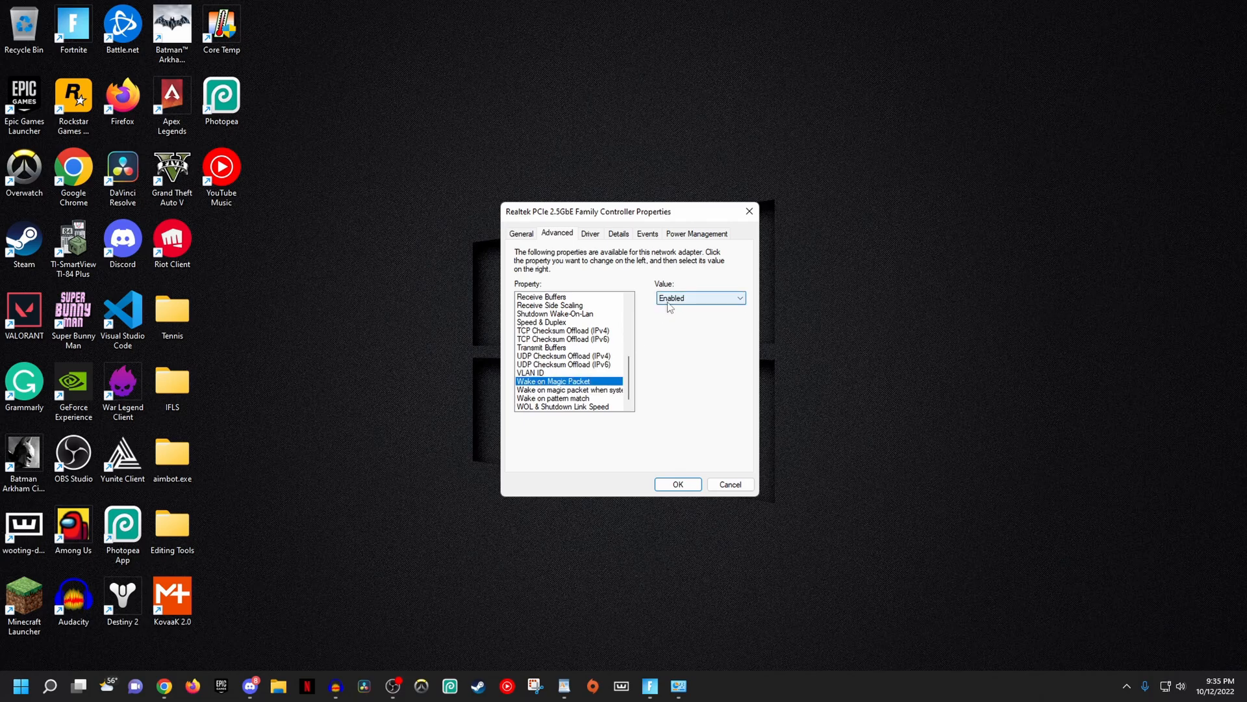
click(688, 299)
click(678, 310)
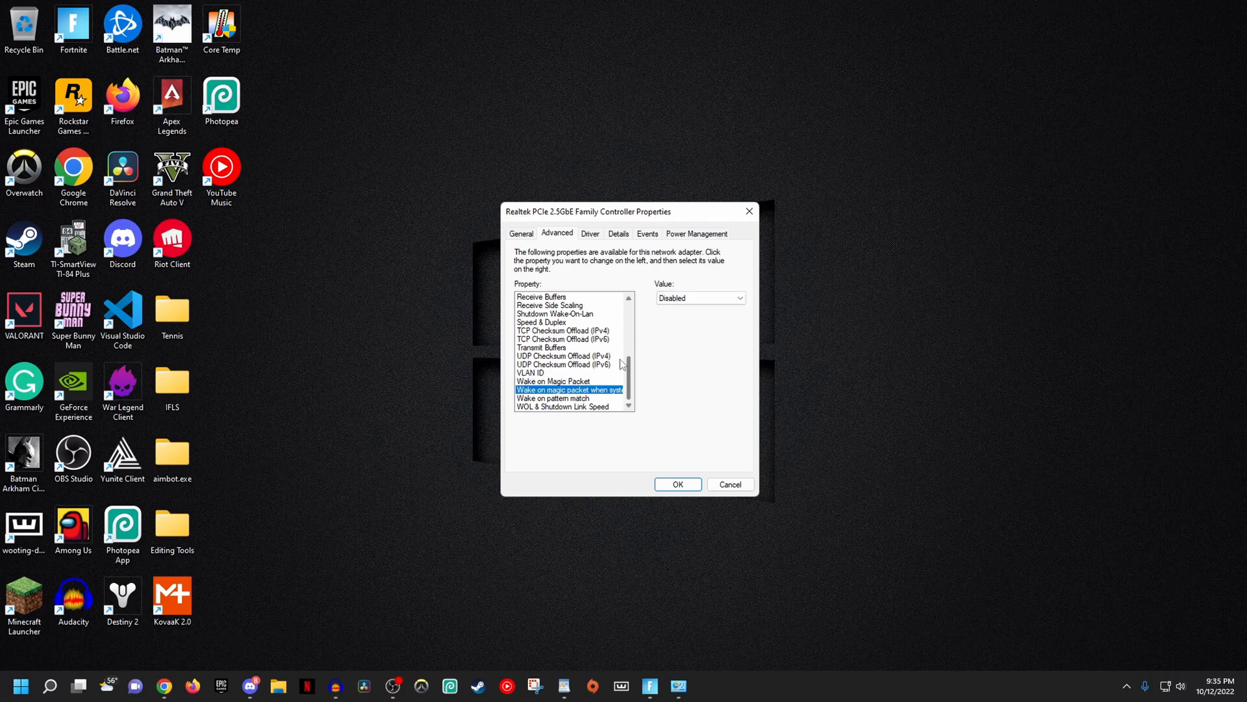
click(552, 397)
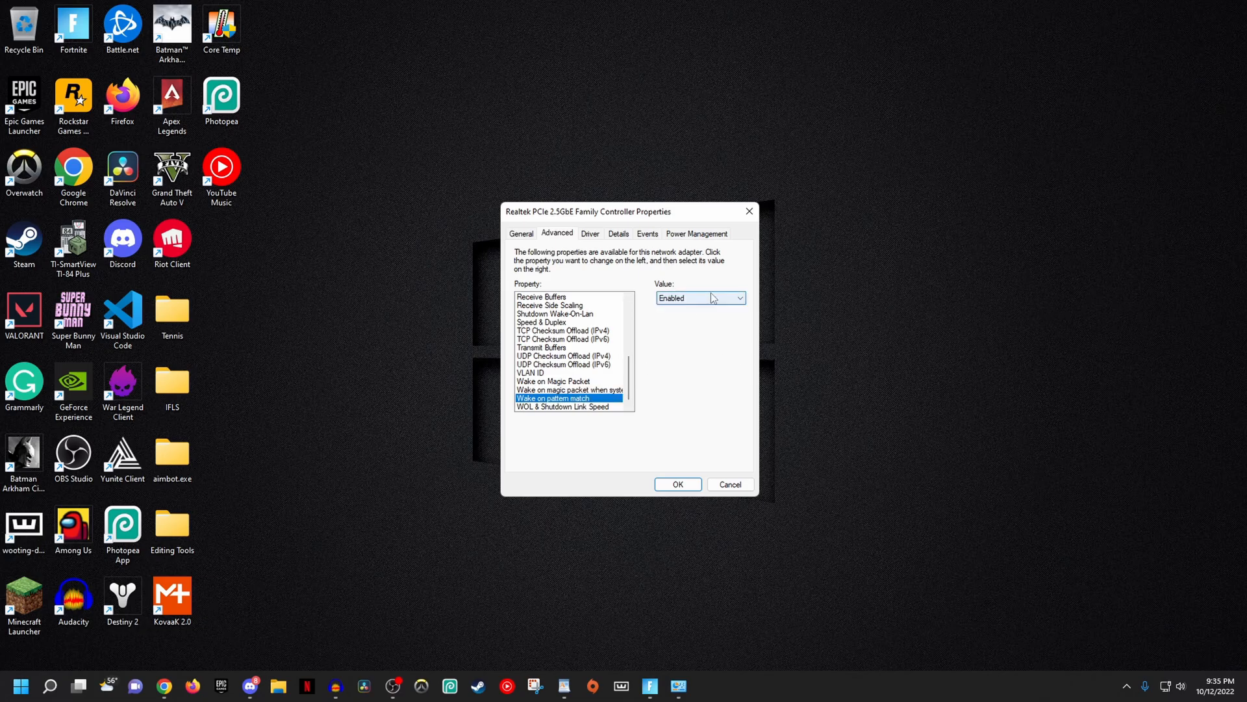
click(687, 299)
click(562, 407)
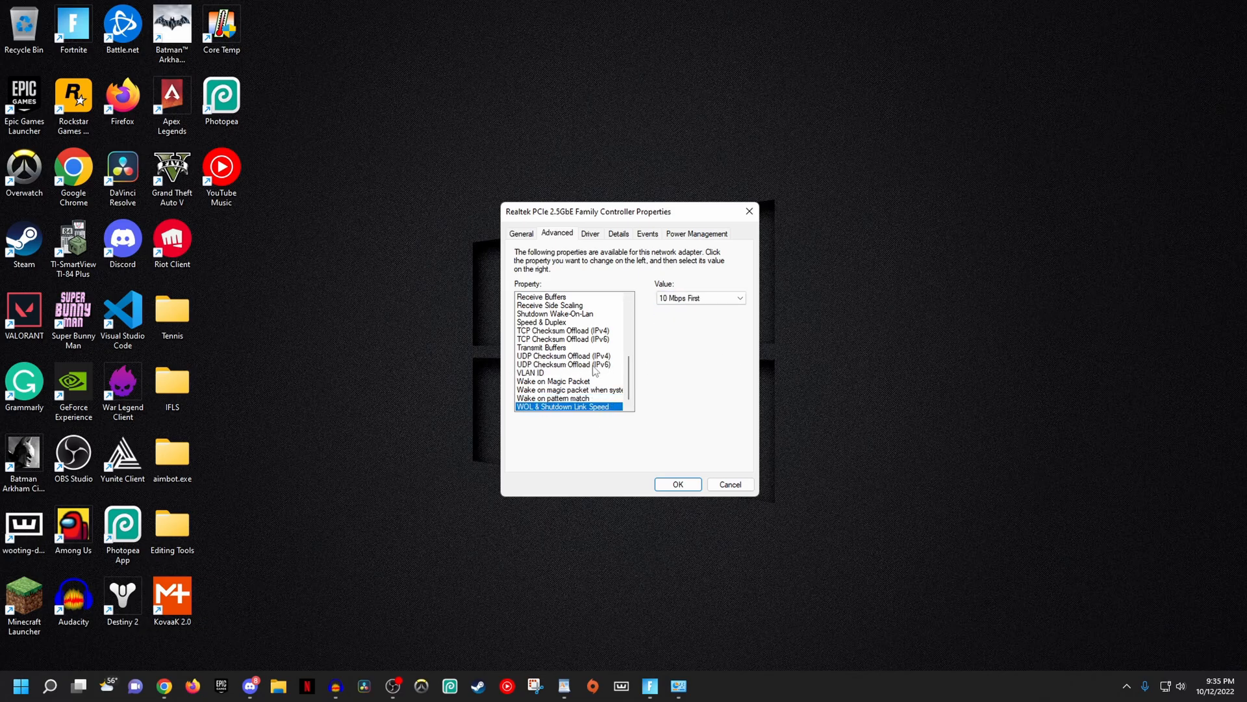
drag(628, 385, 627, 317)
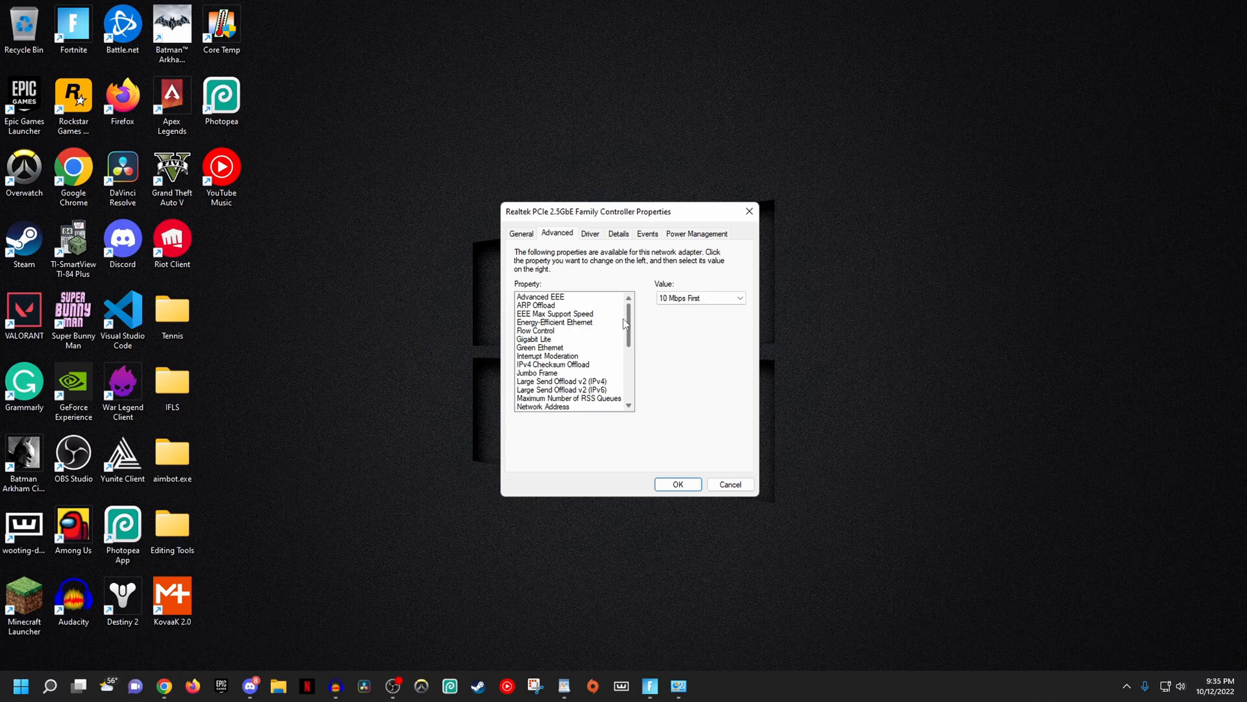
click(678, 485)
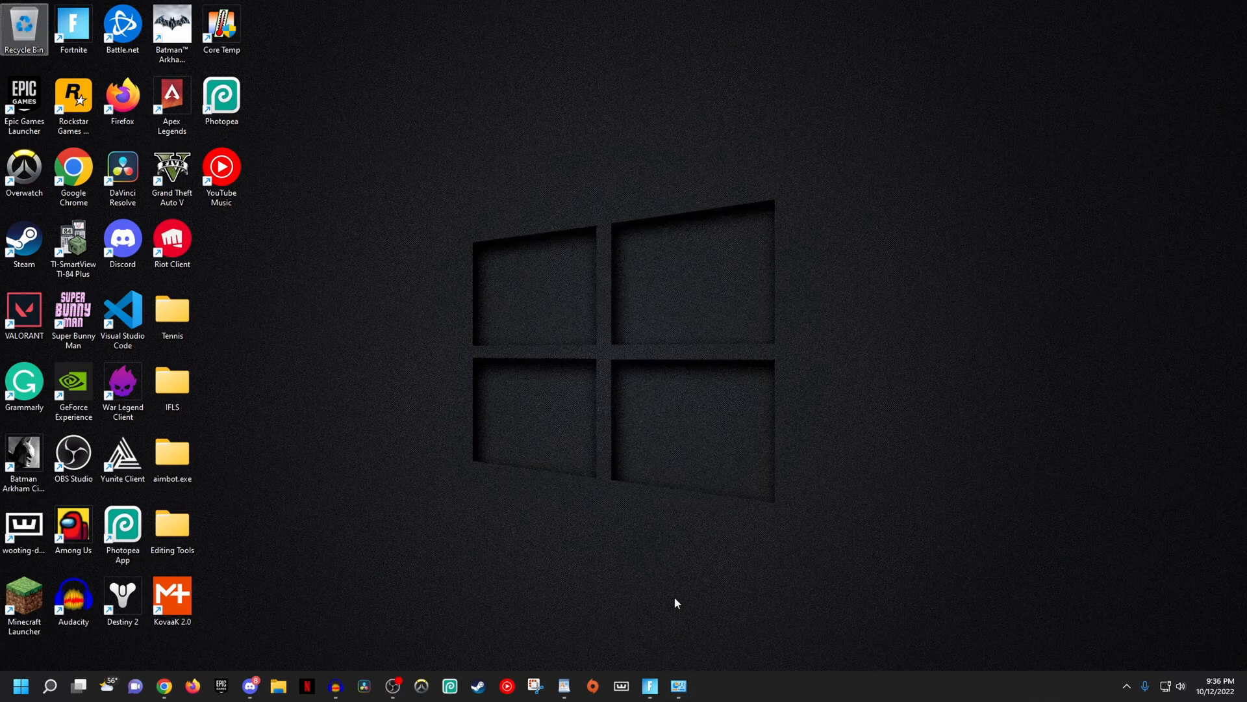
Launch Control Panel again from the search panel's Recent list
click(50, 685)
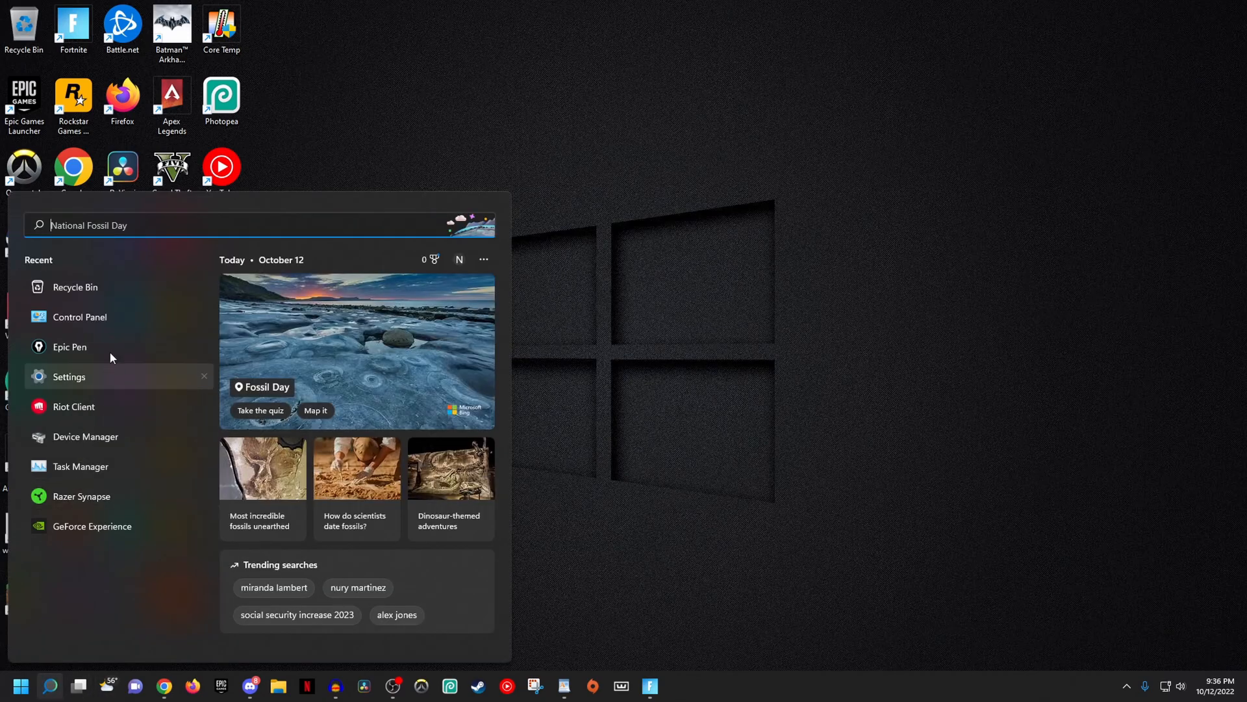
click(90, 314)
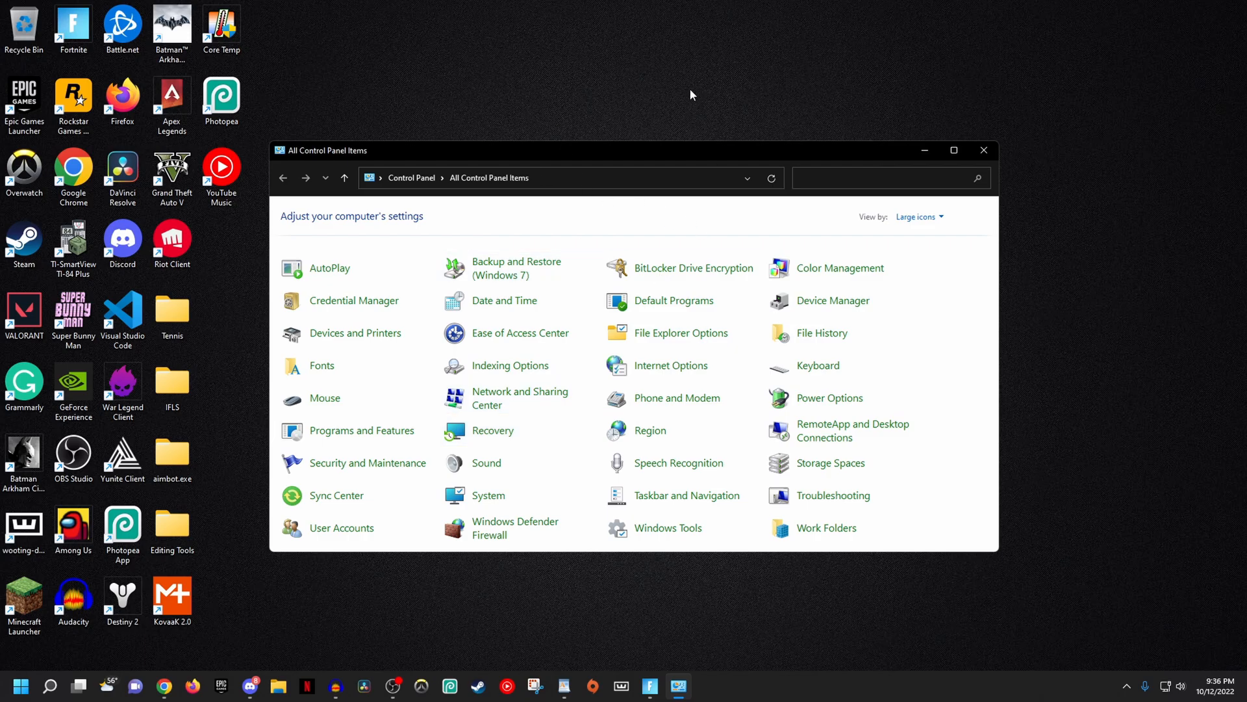
In Power Options keep High performance selected and expand Show additional plans
click(816, 403)
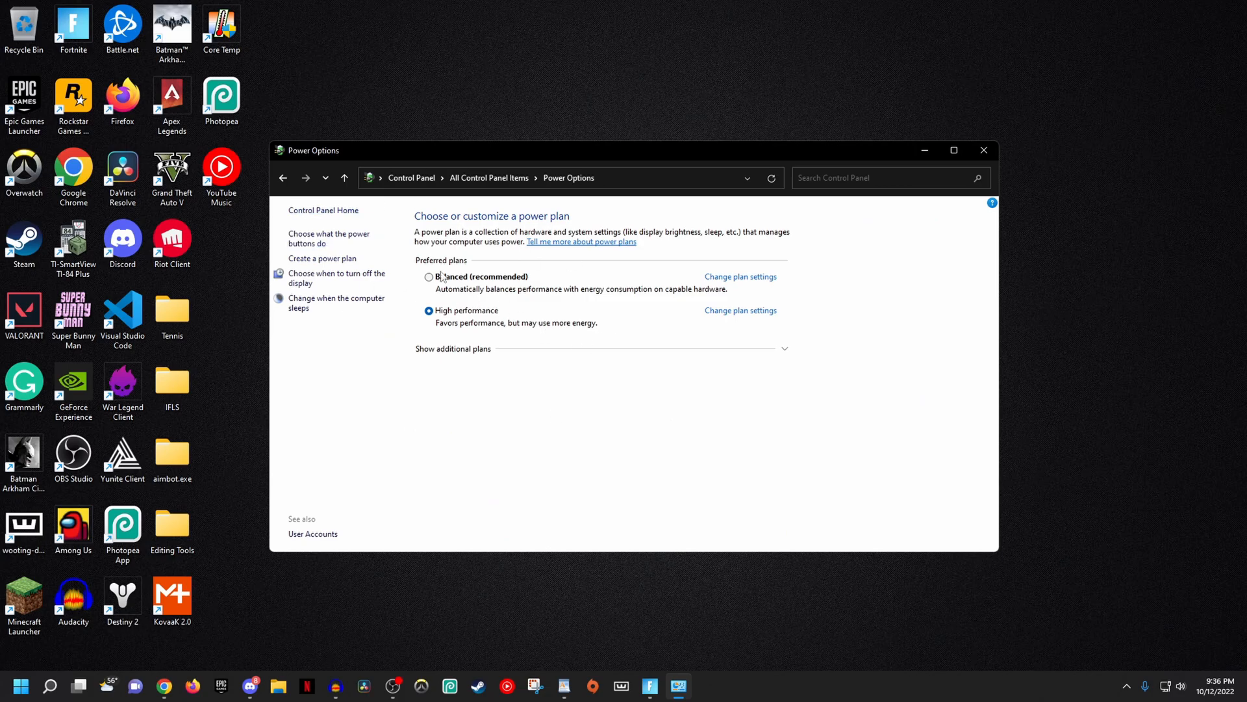
click(786, 351)
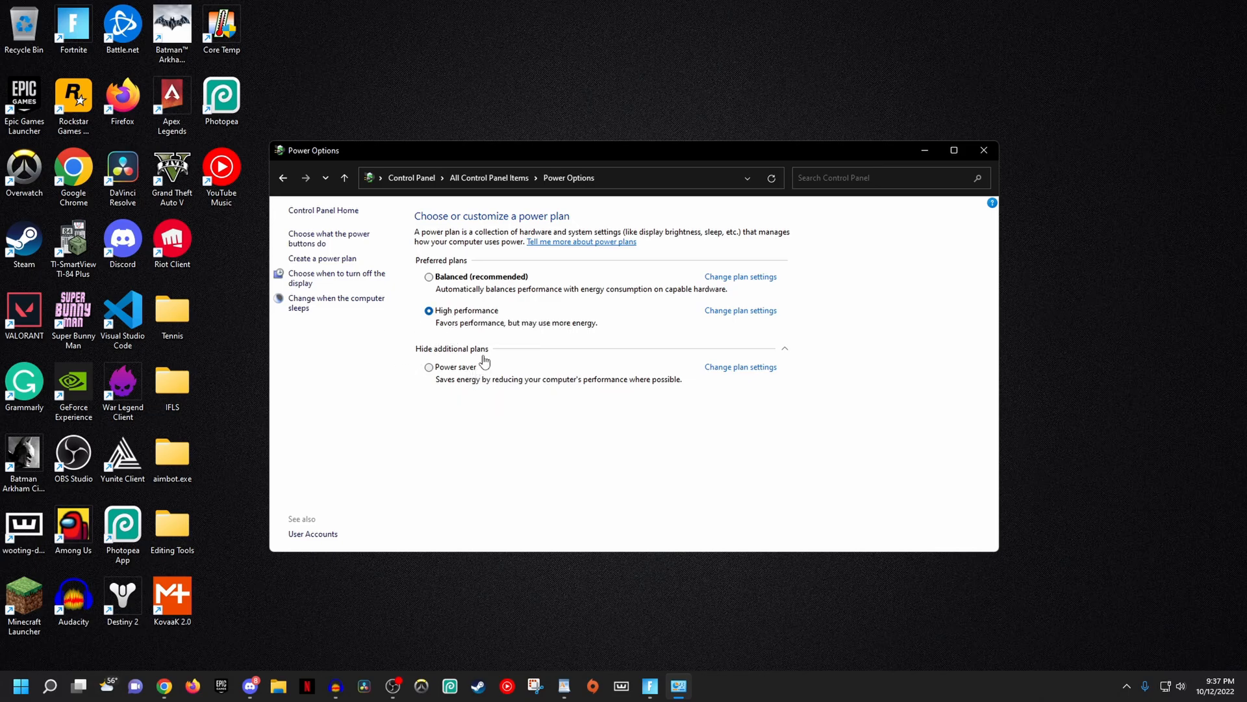
Close Power Options, leaving High performance active and the desktop clear
click(988, 154)
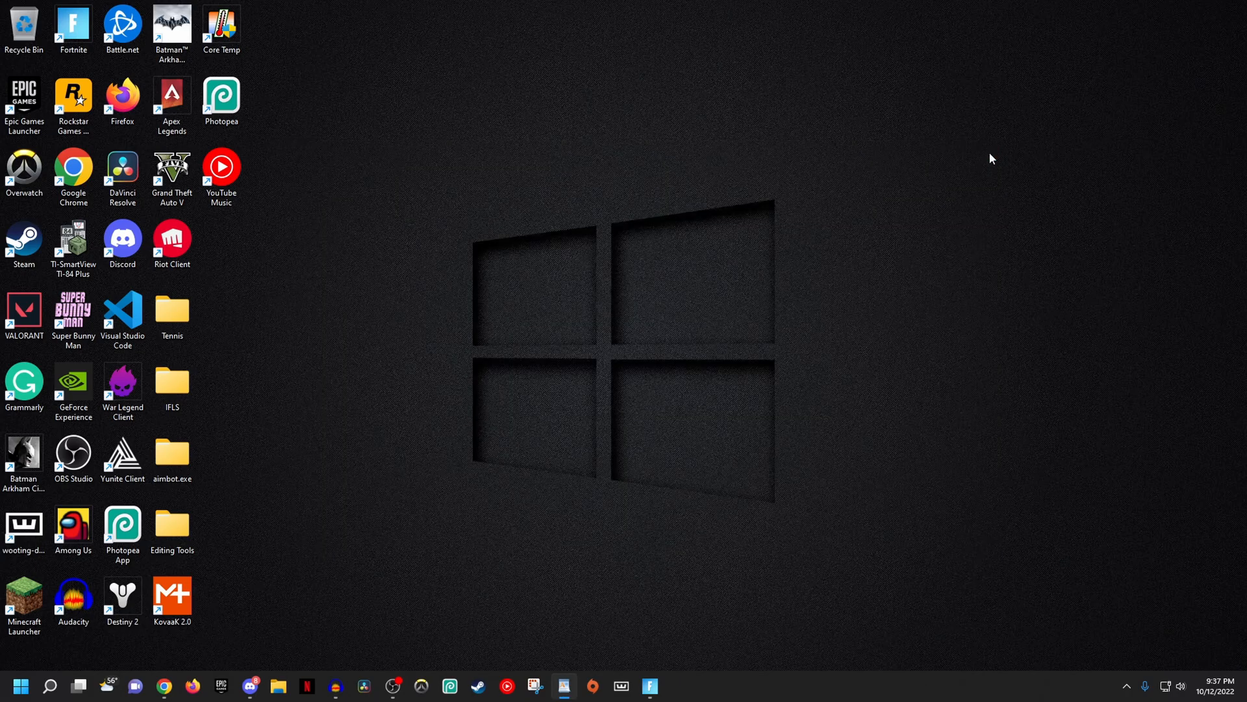